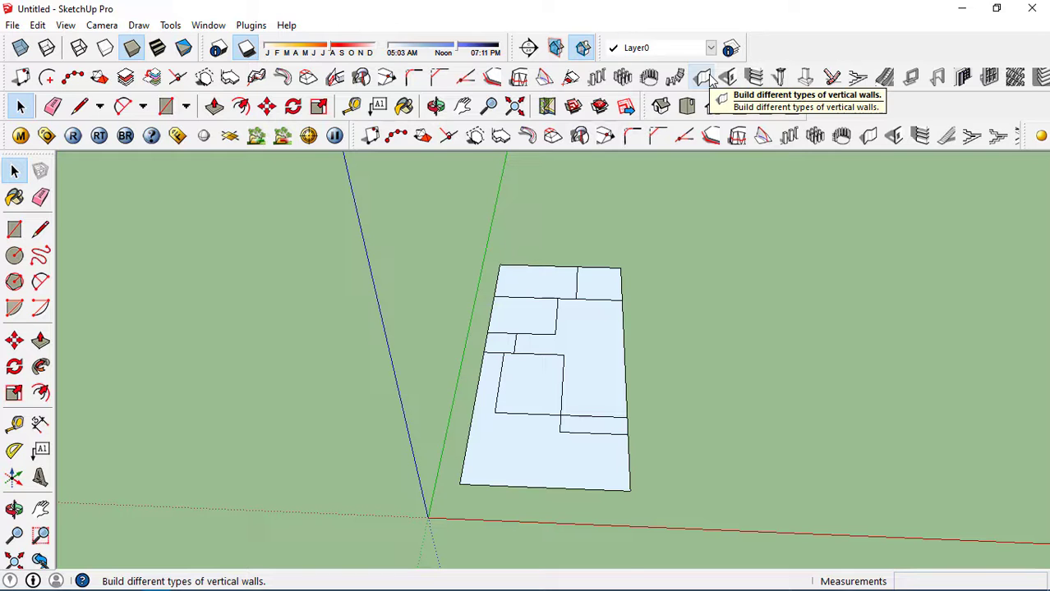
click(704, 76)
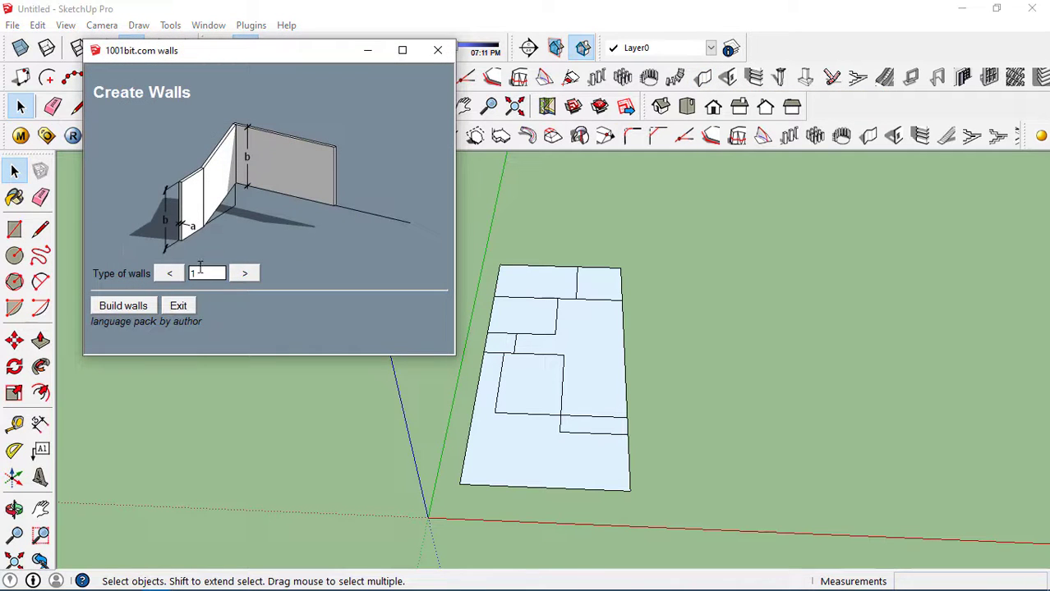
click(123, 306)
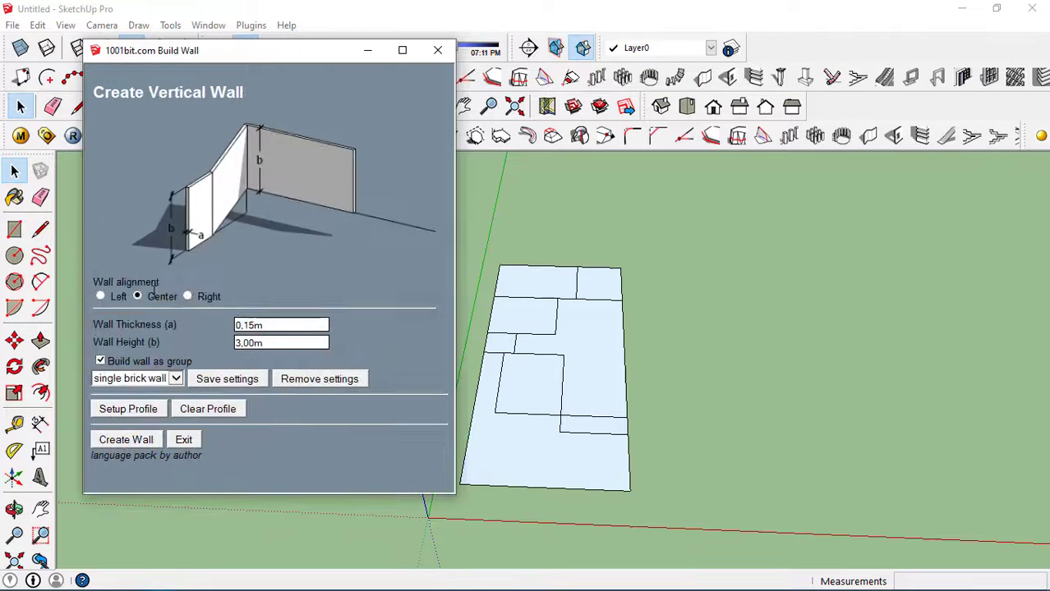
click(124, 440)
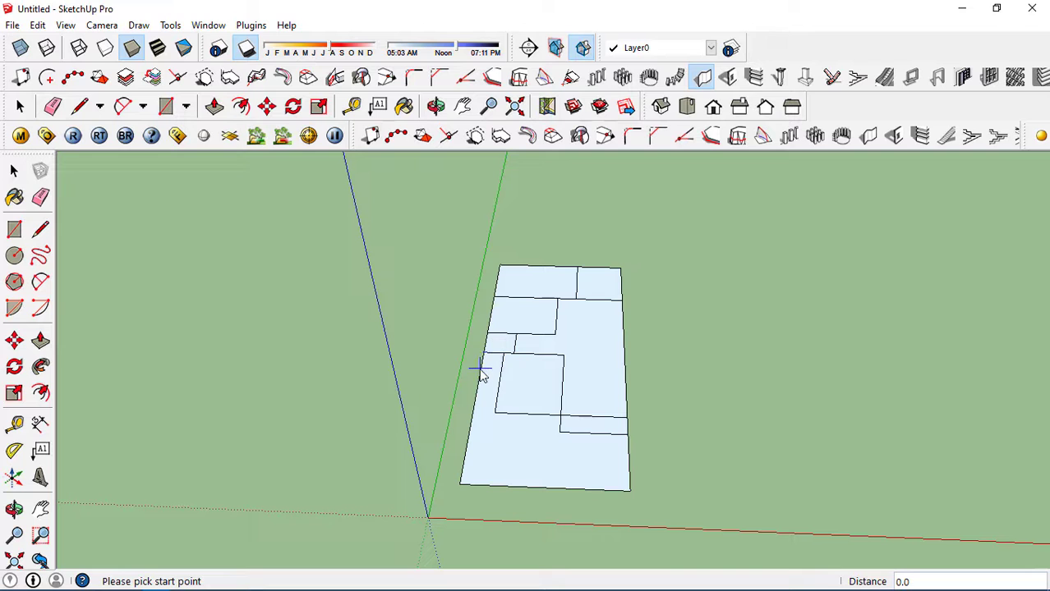
- Start a center-aligned single brick wall, 0,15m thick and 3,00m high, built as a group, at the plan's outer corner nearest the green axis
click(712, 75)
click(120, 310)
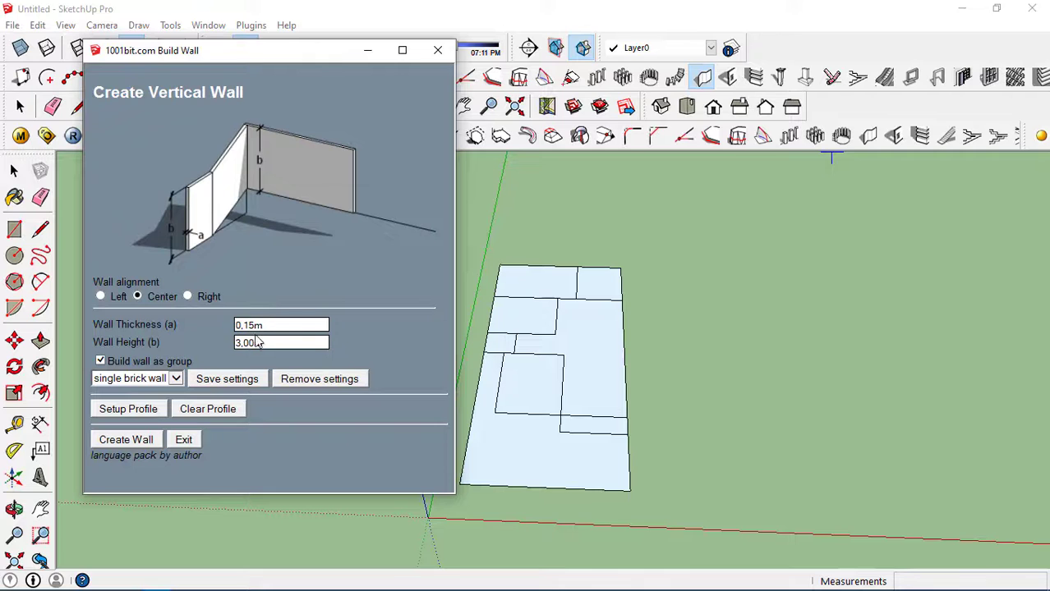
click(126, 440)
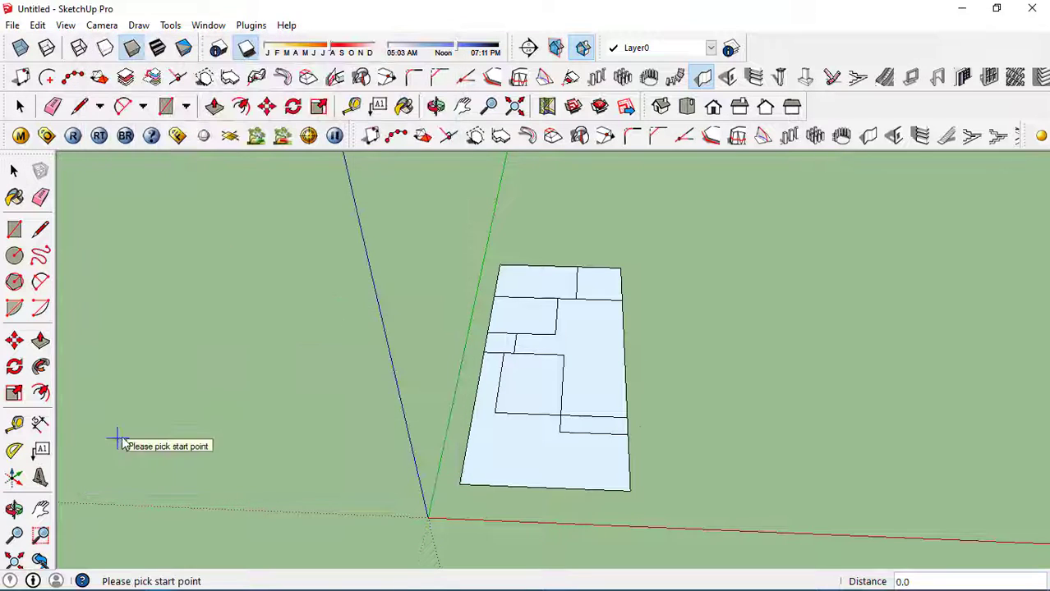
middle_drag(649, 431, 703, 387)
scroll(640, 398, up, 6)
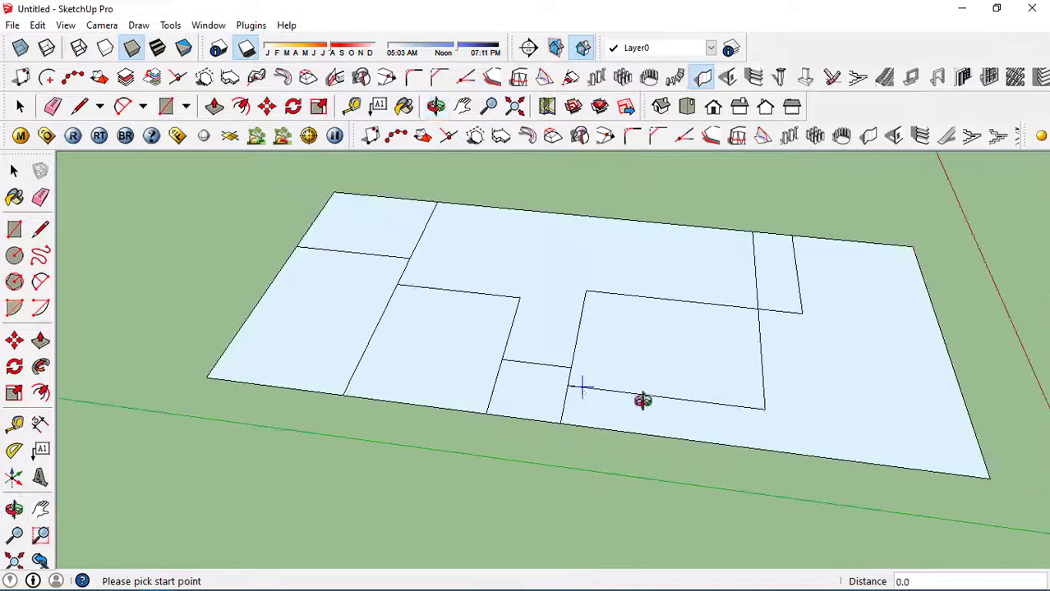
scroll(572, 417, down, 5)
middle_drag(604, 406, 272, 453)
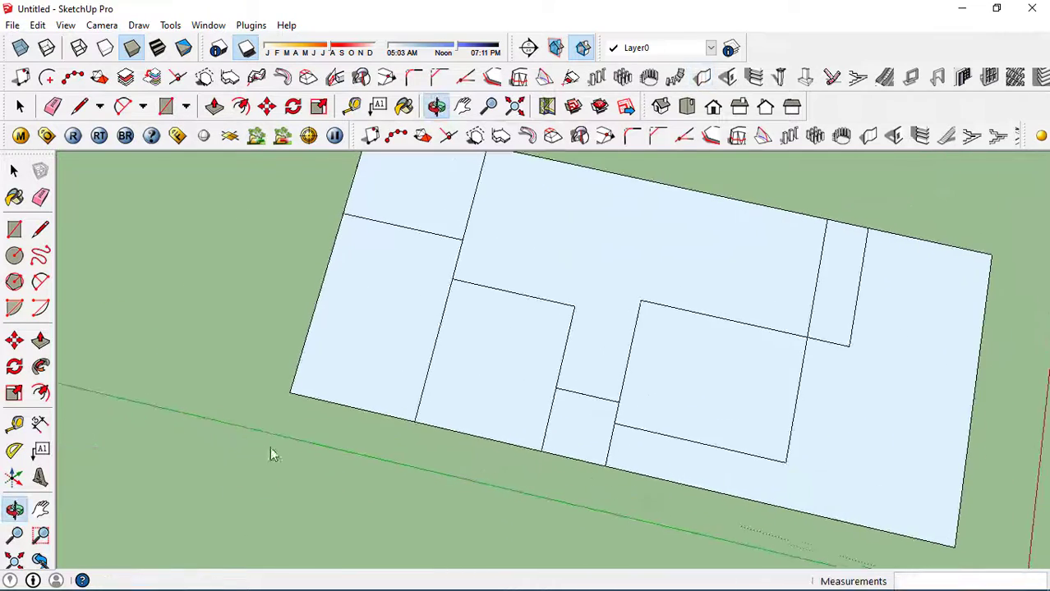
scroll(293, 397, up, 5)
click(292, 389)
- Trace the wall along the long edge beside the green axis, inward at the narrow room strip, and along the adjoining 4,00m room edge
scroll(352, 417, down, 5)
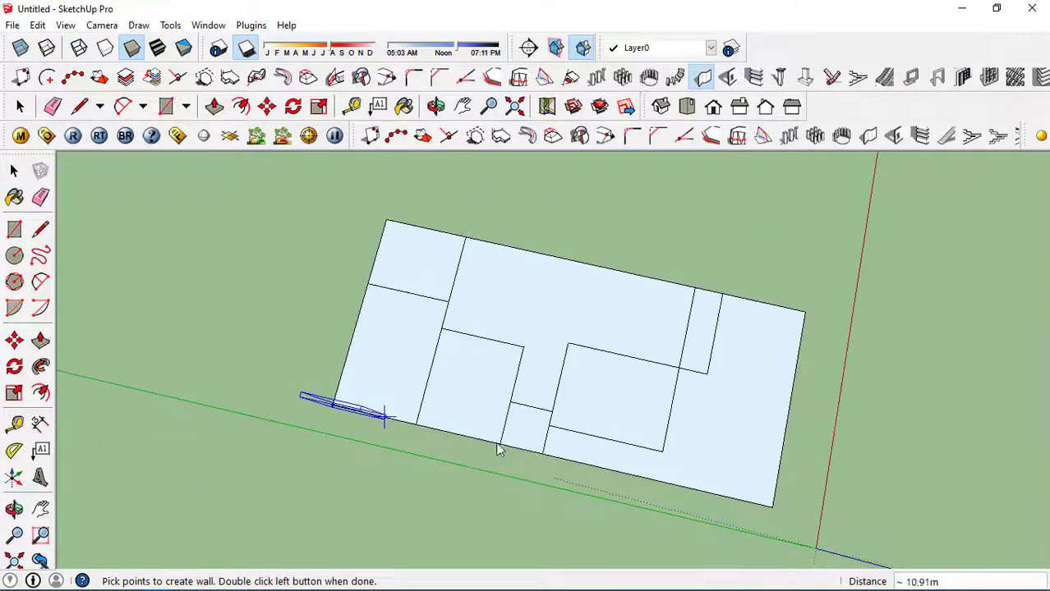
middle_drag(499, 448, 436, 443)
scroll(480, 433, up, 5)
scroll(524, 438, up, 5)
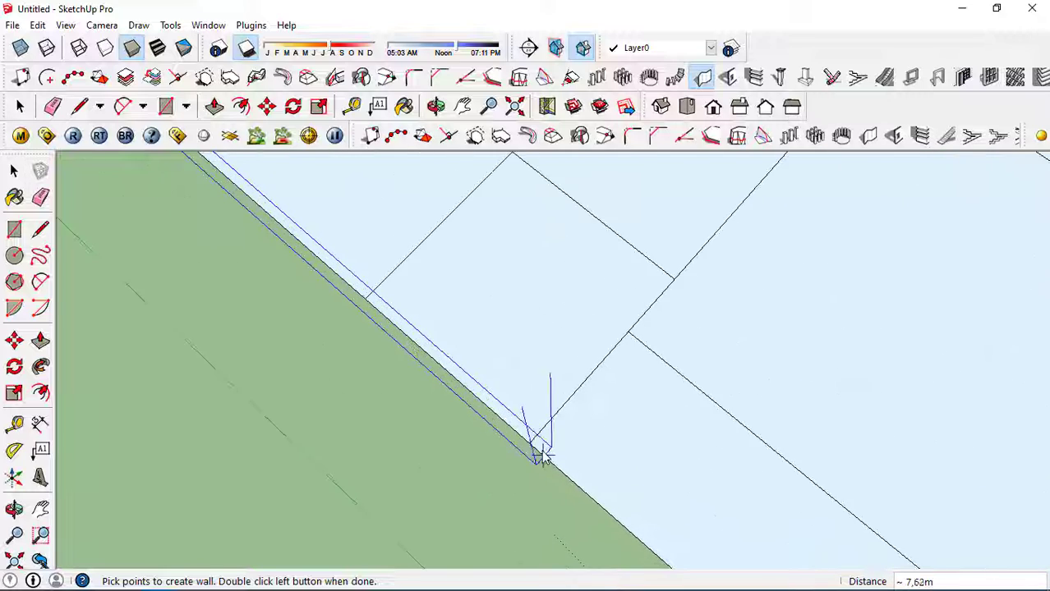
click(658, 291)
scroll(559, 301, down, 5)
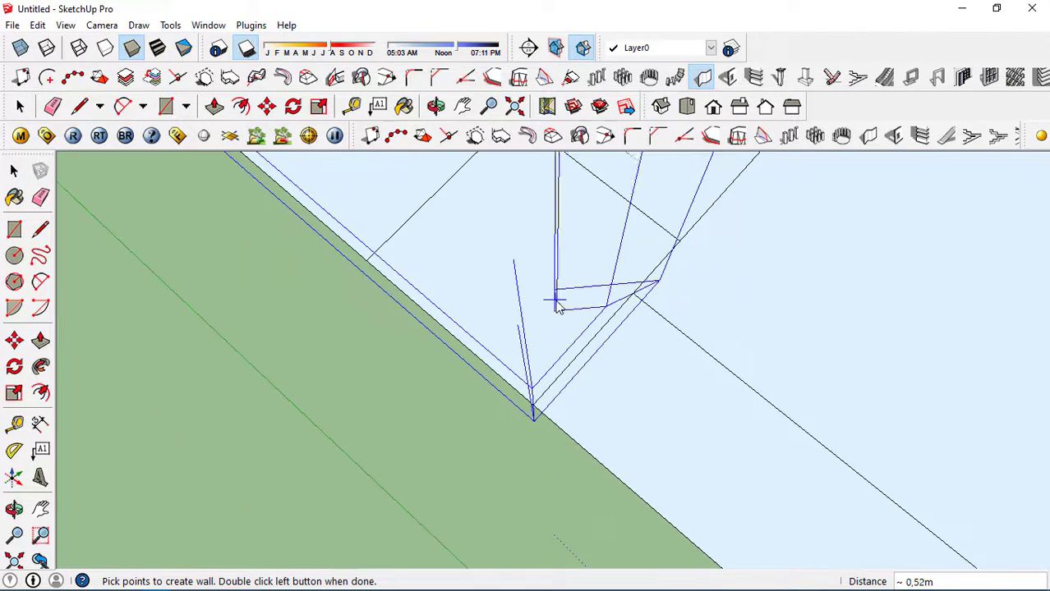
scroll(883, 527, up, 1)
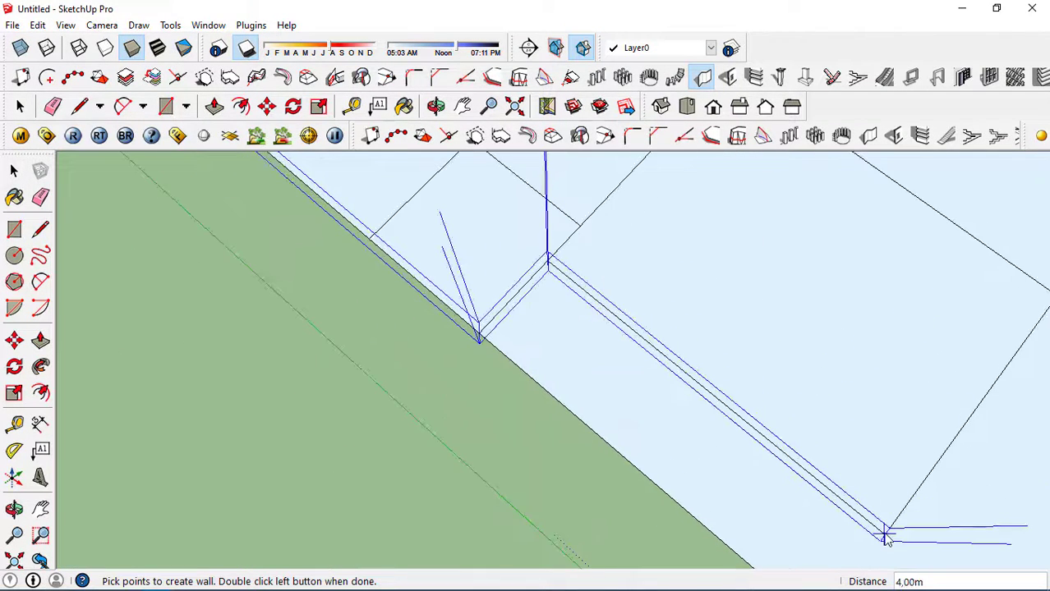
- Continue the wall 6,00m across the plan to the opposite long edge
scroll(507, 376, down, 3)
middle_drag(487, 366, 410, 327)
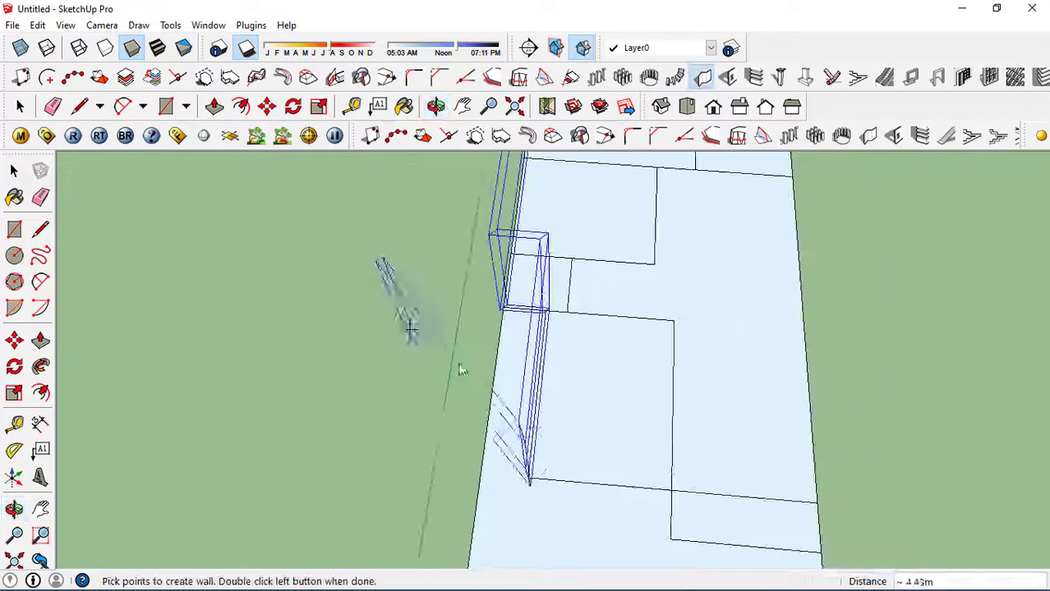
middle_drag(715, 435, 557, 387)
scroll(557, 382, down, 1)
scroll(525, 514, up, 6)
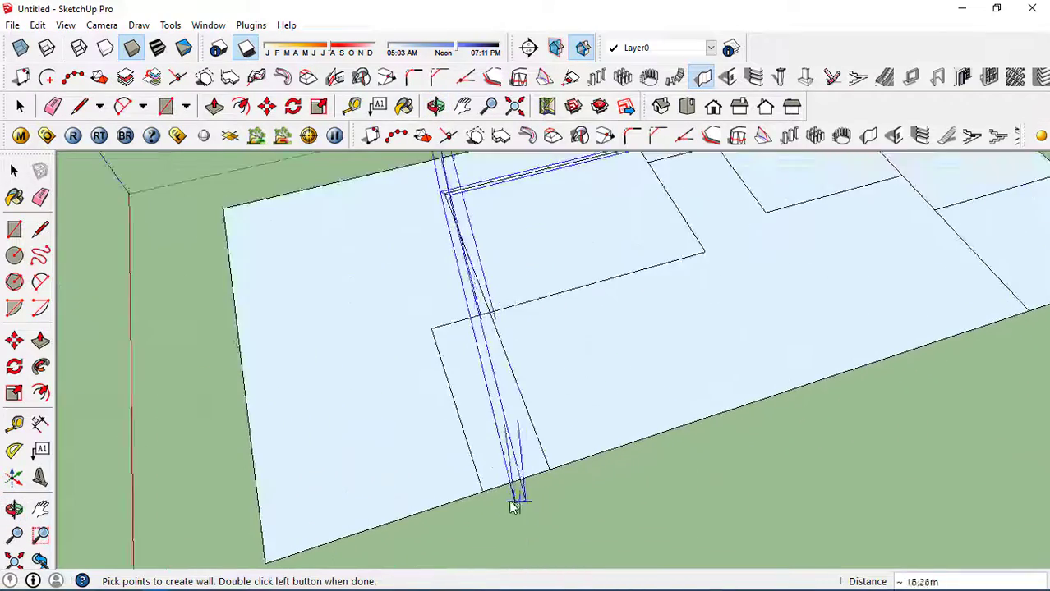
scroll(493, 484, up, 3)
scroll(633, 448, up, 4)
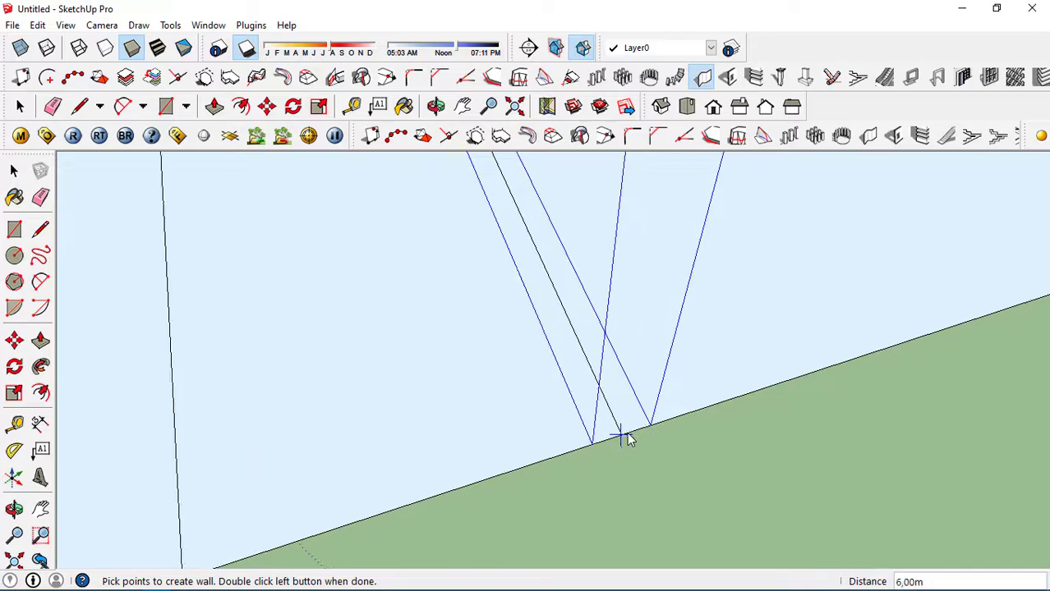
- Run the wall along the opposite long edge to the corner room's dividing line
scroll(495, 436, down, 10)
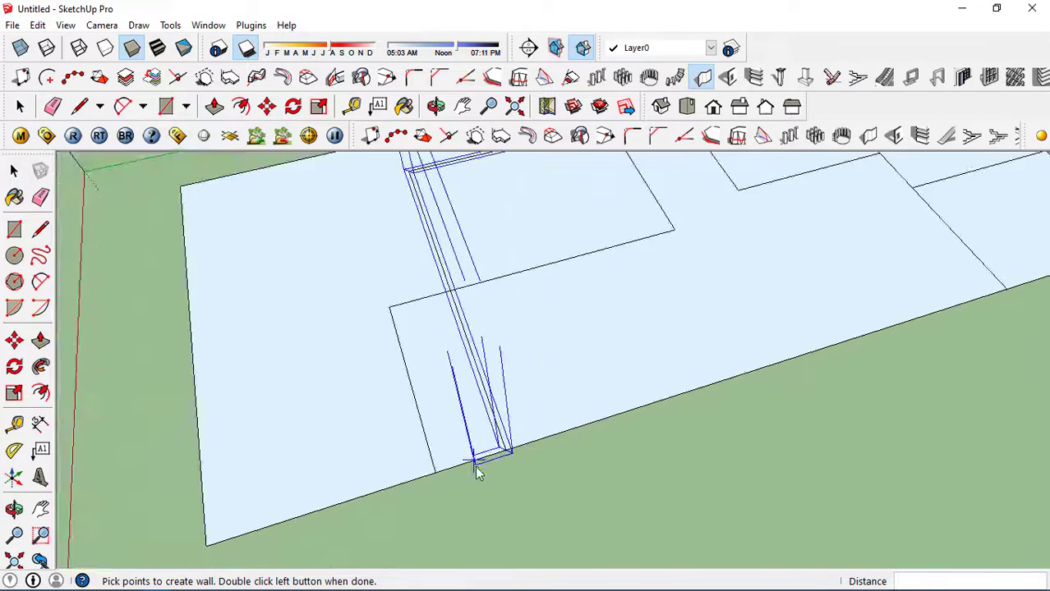
scroll(478, 470, down, 1)
middle_drag(977, 365, 777, 374)
scroll(741, 381, down, 2)
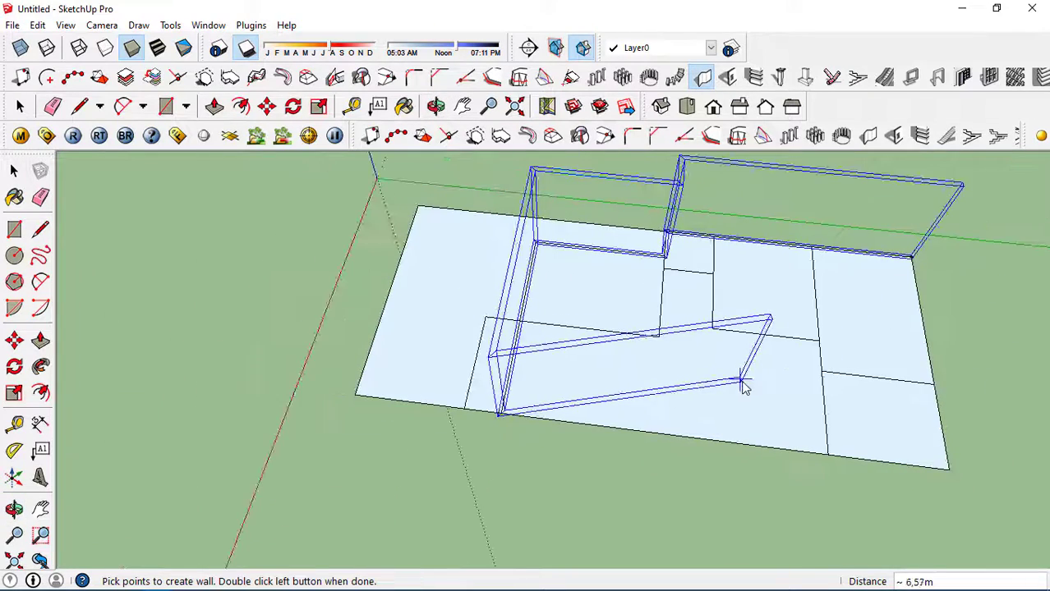
scroll(851, 427, up, 2)
middle_drag(873, 445, 752, 441)
scroll(754, 463, down, 2)
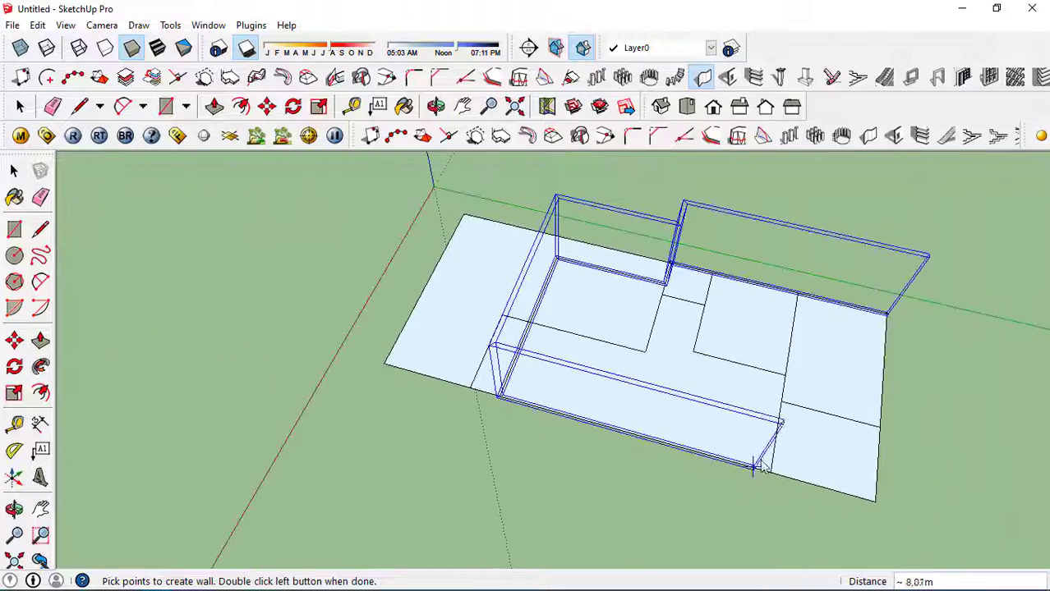
scroll(779, 480, up, 2)
scroll(777, 477, up, 3)
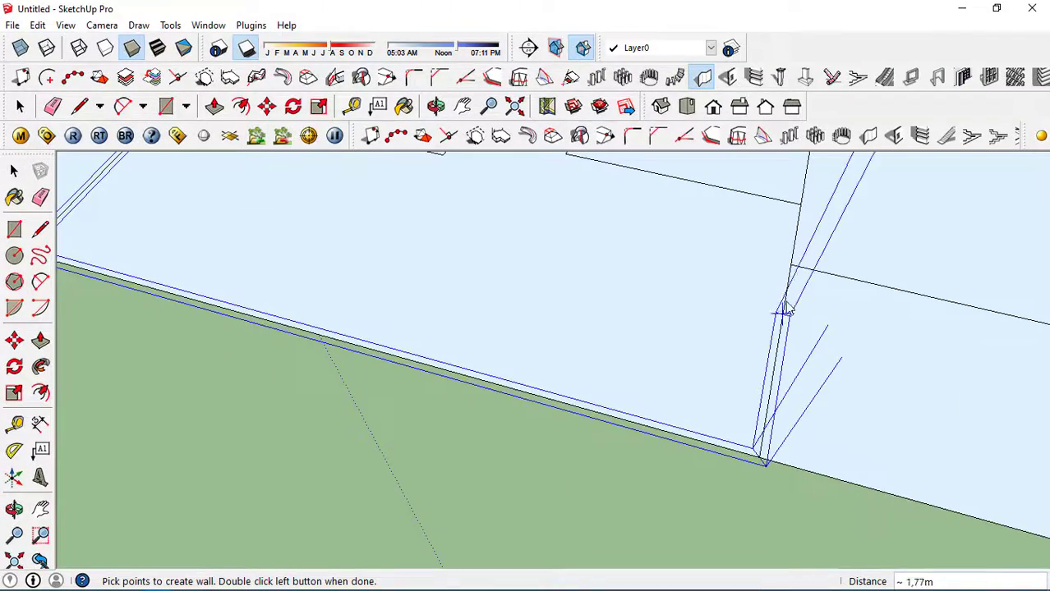
- Turn the wall inward around the corner room and run it 3,00m to the plan's short edge
scroll(699, 293, down, 3)
middle_drag(698, 300, 857, 450)
scroll(784, 411, up, 3)
scroll(788, 412, up, 2)
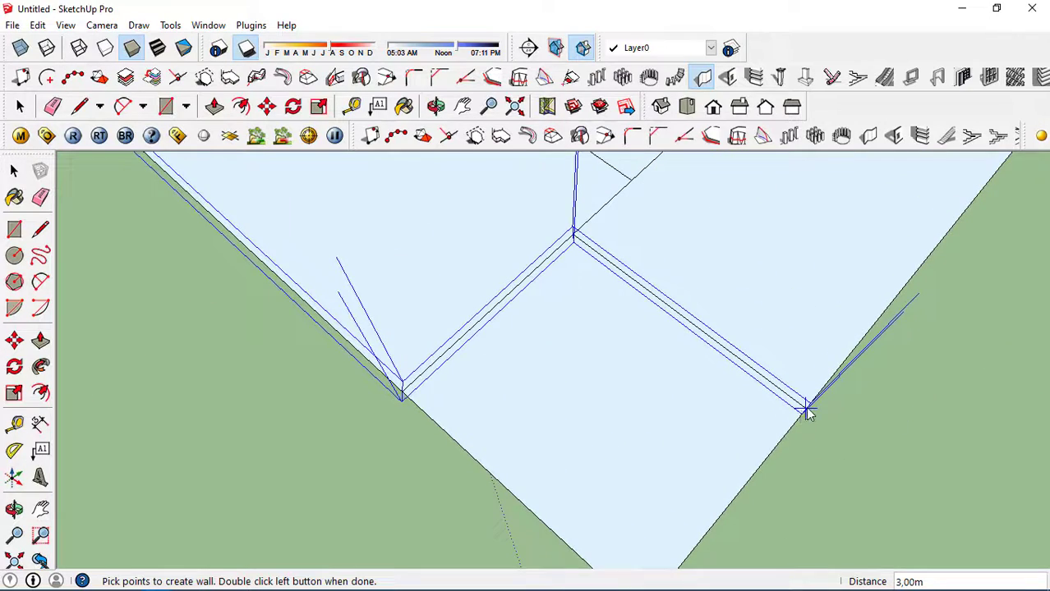
- Close the exterior wall along the short edge at its starting corner and finish it
scroll(676, 437, down, 3)
scroll(862, 275, up, 4)
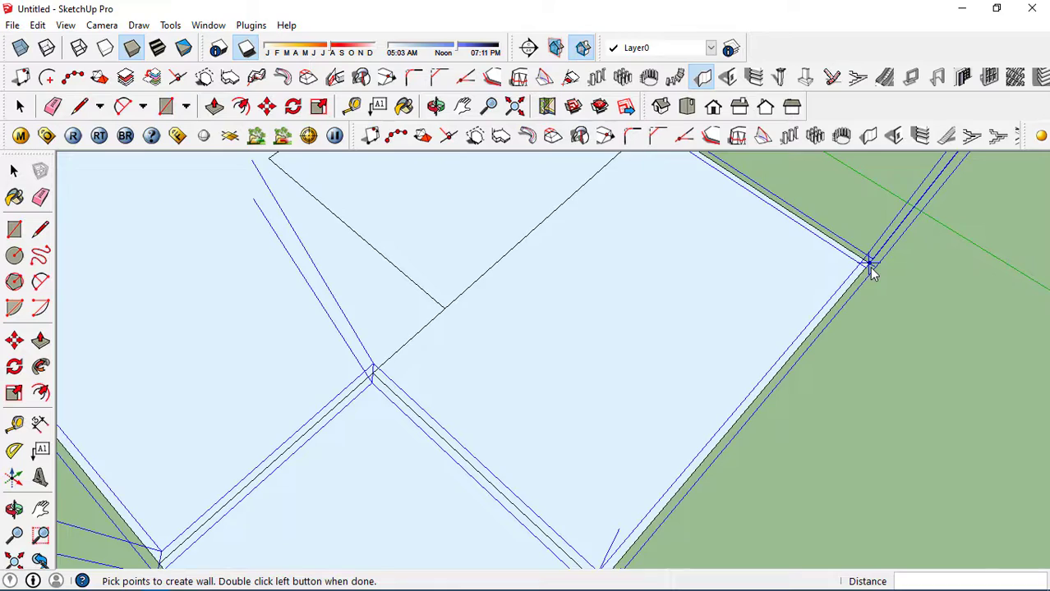
key(space)
scroll(870, 271, down, 6)
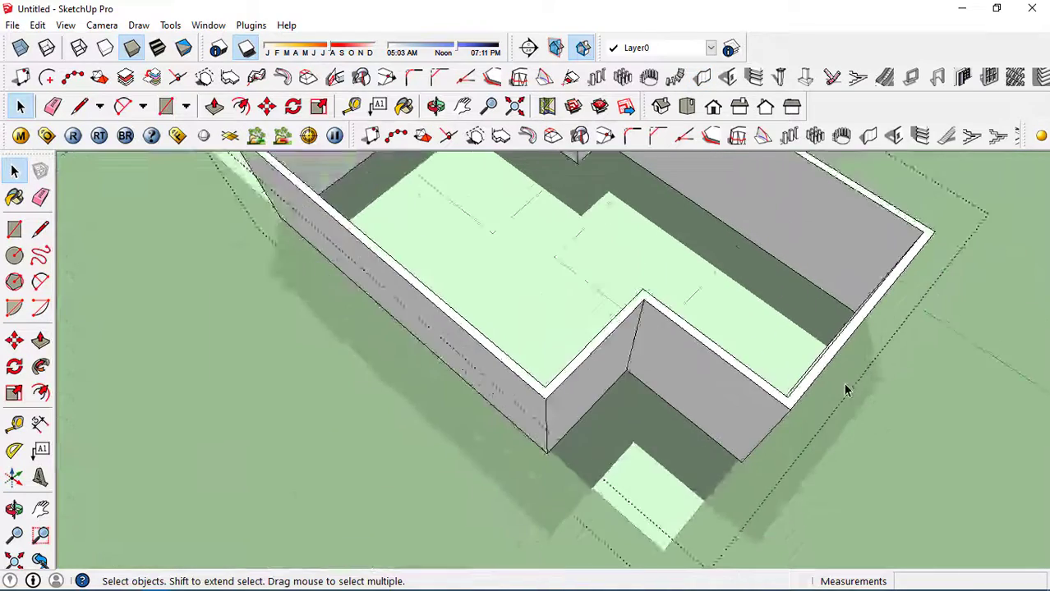
middle_drag(846, 387, 675, 319)
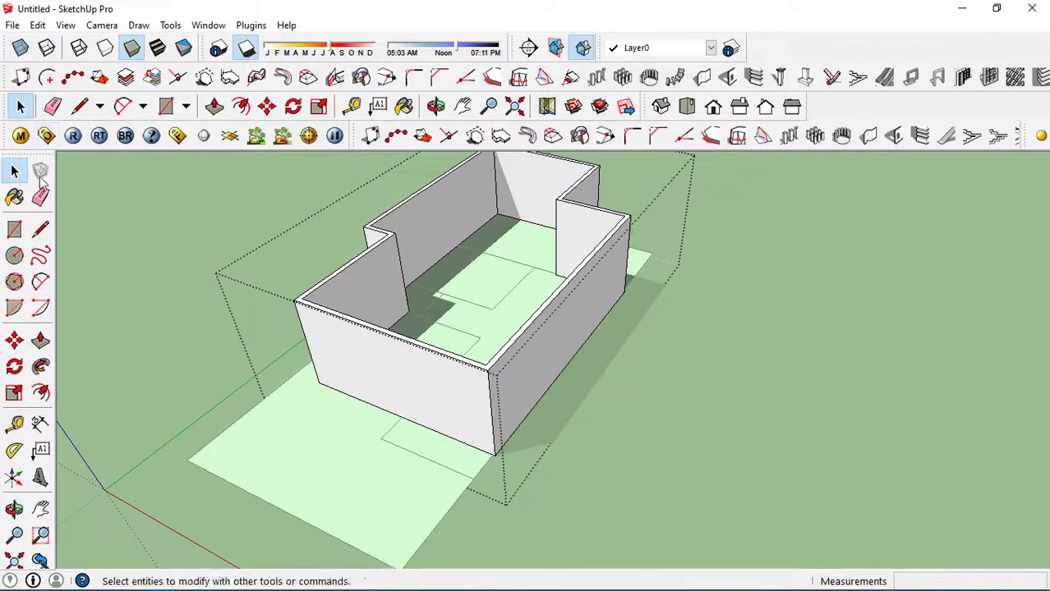
- Turn the model's shadows off and back on
middle_drag(192, 230, 347, 389)
click(246, 48)
middle_drag(341, 322, 308, 163)
click(244, 51)
- Build a 4,35m partition, 0,15m thick and 3,00m high, along the room line from the long exterior wall to the inner notch corner
mouse_move(621, 453)
middle_down()
mouse_move(452, 342)
mouse_move(639, 320)
mouse_move(626, 354)
mouse_move(656, 486)
mouse_move(563, 486)
mouse_move(546, 441)
mouse_move(888, 492)
mouse_move(555, 438)
mouse_move(605, 379)
mouse_move(581, 397)
mouse_move(341, 427)
mouse_move(452, 354)
middle_up()
scroll(452, 354, up, 5)
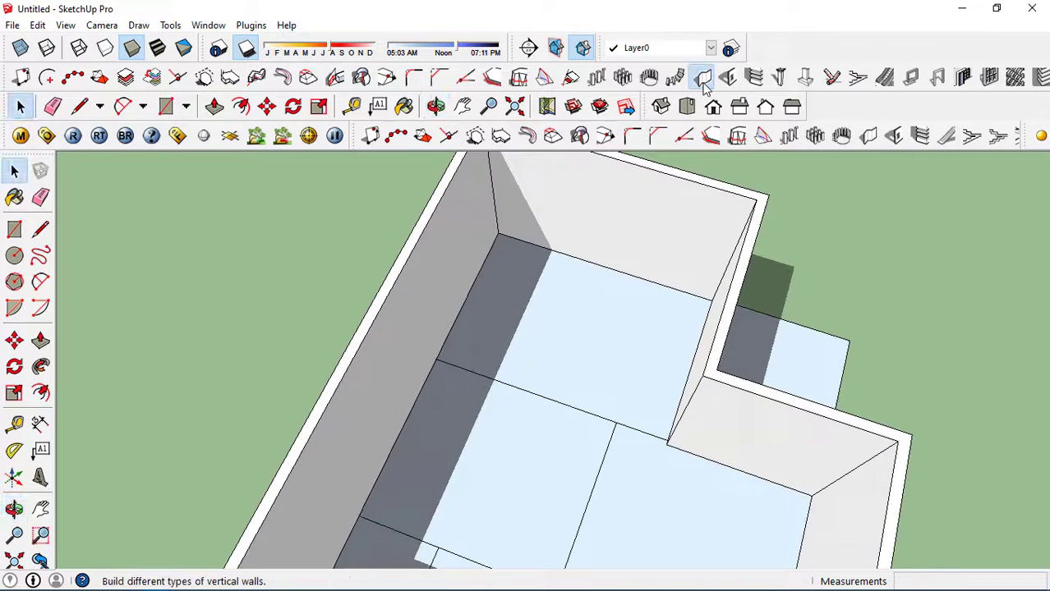
click(704, 80)
click(123, 305)
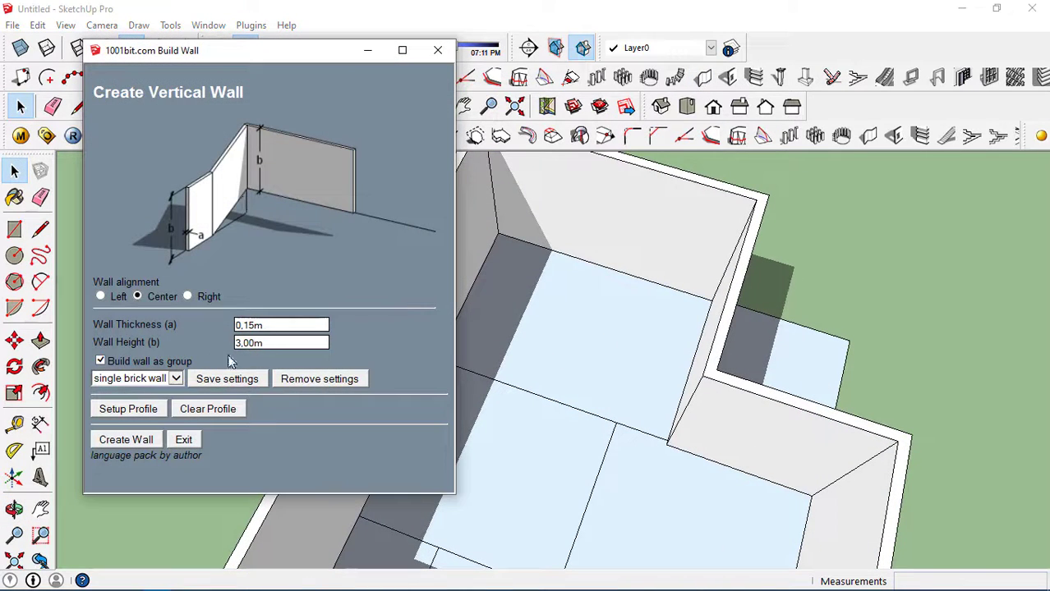
click(109, 441)
scroll(473, 373, up, 2)
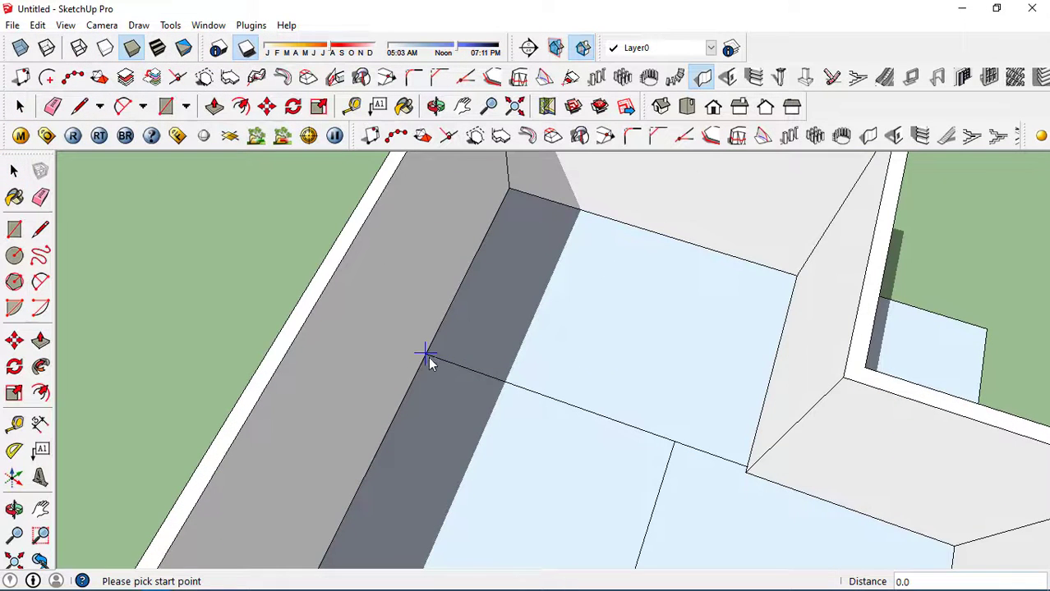
scroll(426, 358, up, 3)
scroll(427, 353, up, 2)
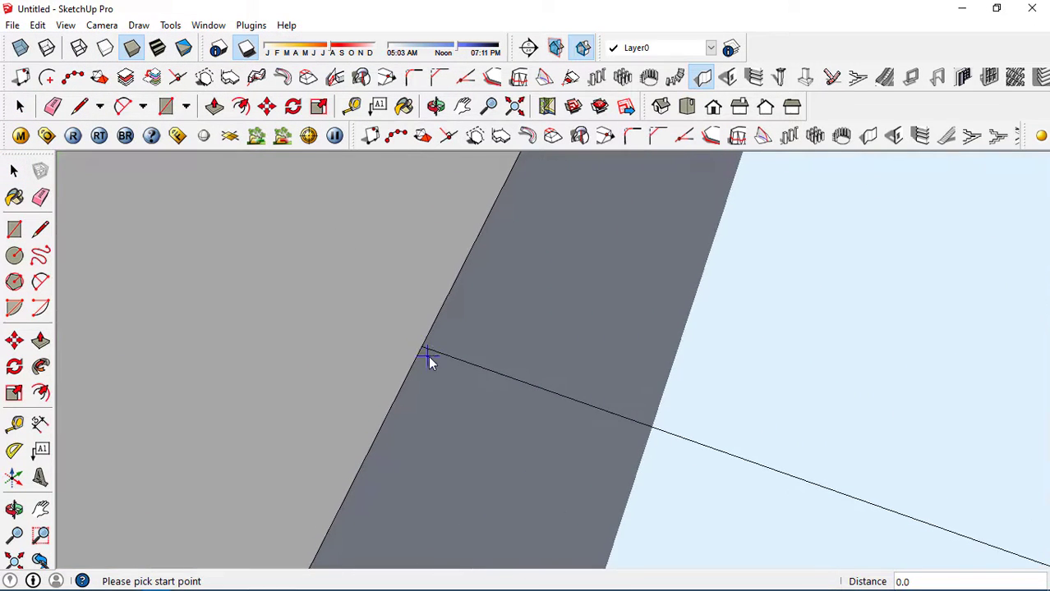
scroll(440, 363, down, 3)
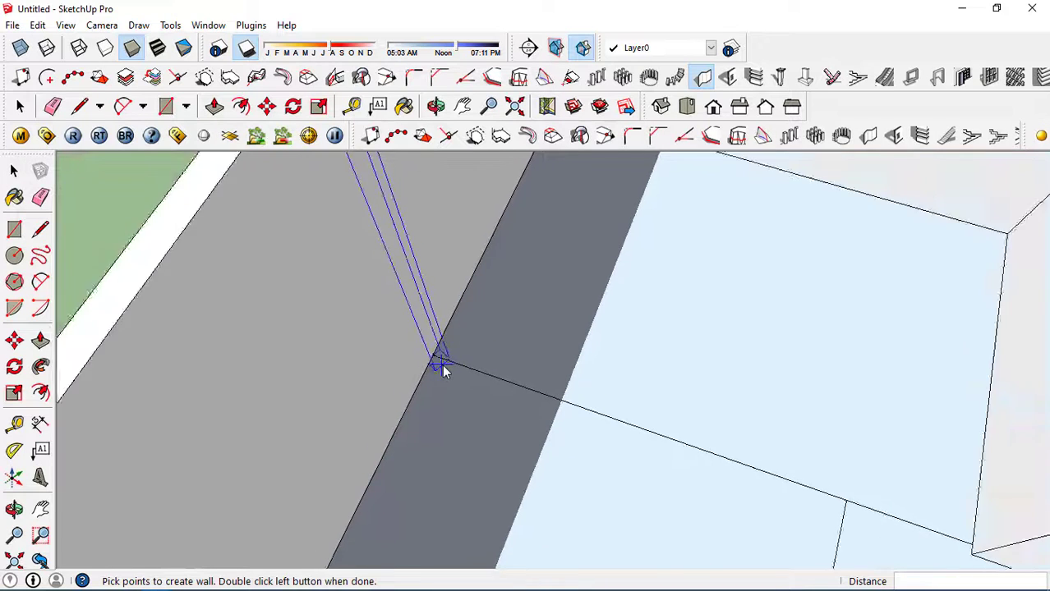
scroll(842, 495, up, 4)
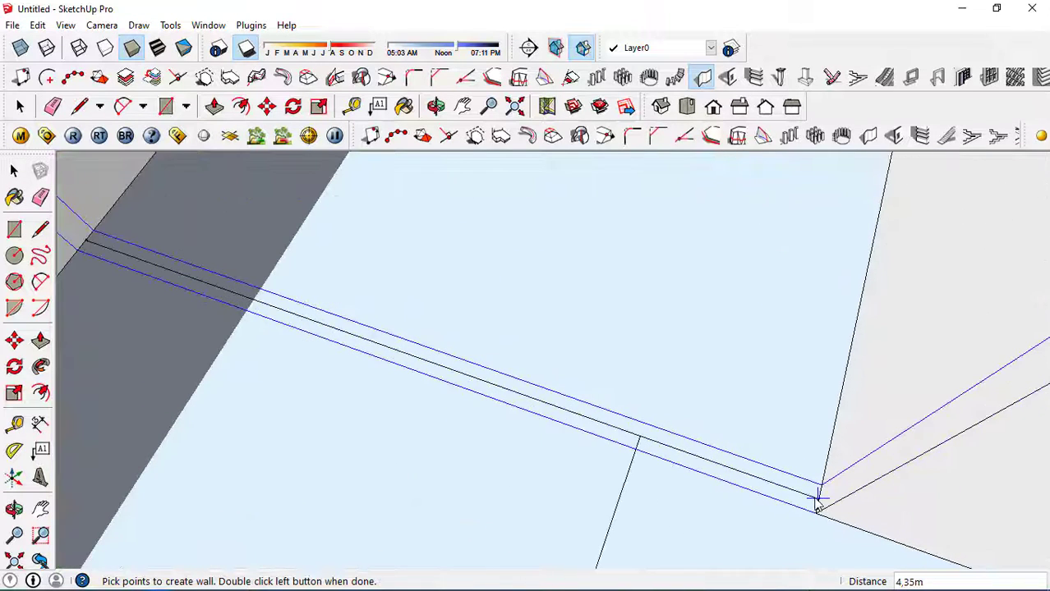
double_click(818, 500)
scroll(739, 427, down, 4)
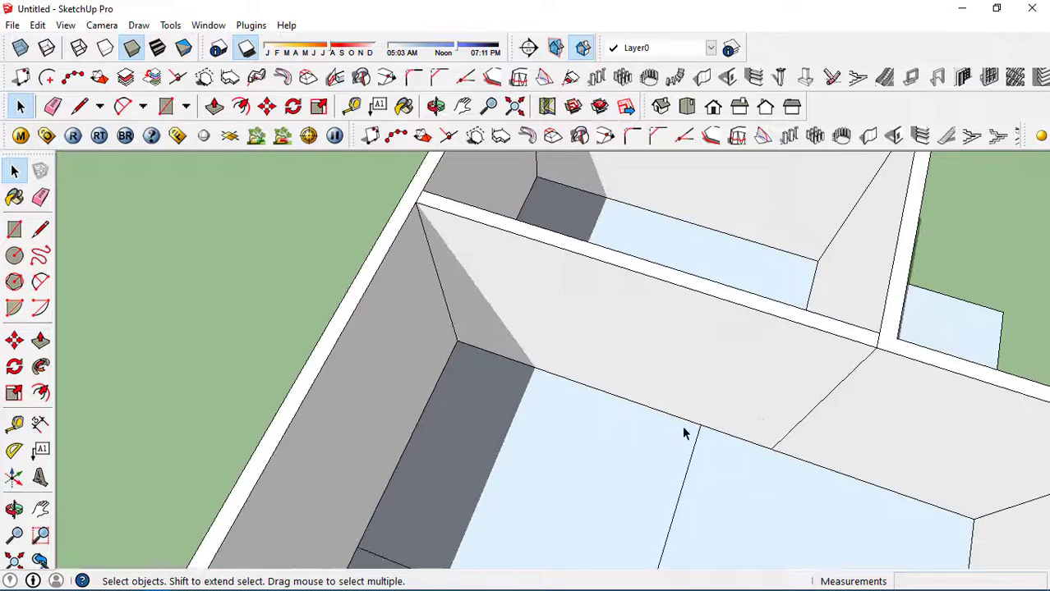
- Build an L-shaped partition, 0,15m thick and 3,00m high, along the room outline from the first partition around to the long exterior wall
scroll(649, 386, down, 4)
middle_drag(610, 345, 682, 406)
scroll(666, 376, up, 4)
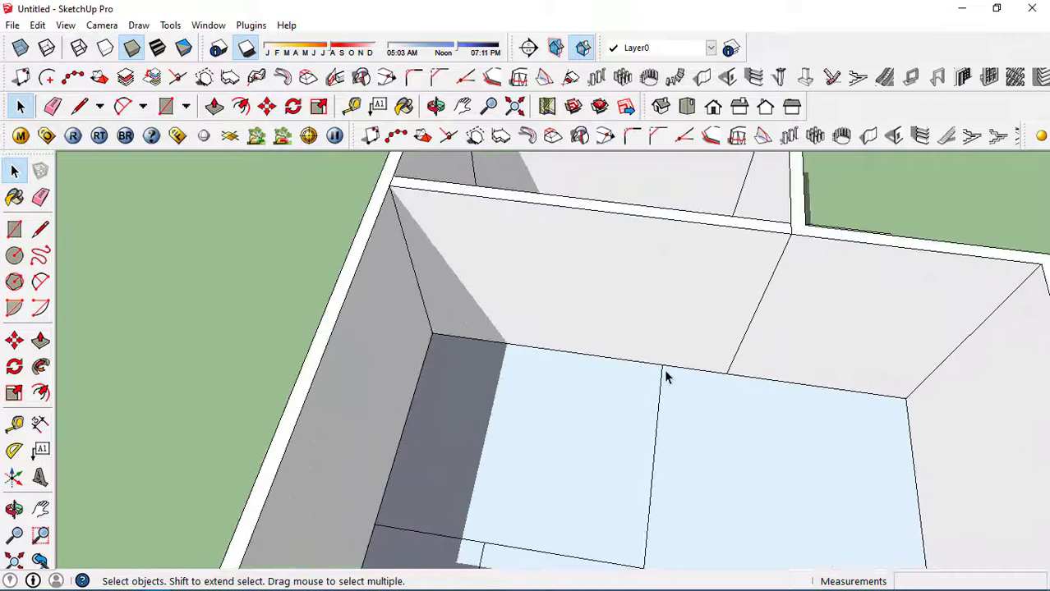
click(705, 79)
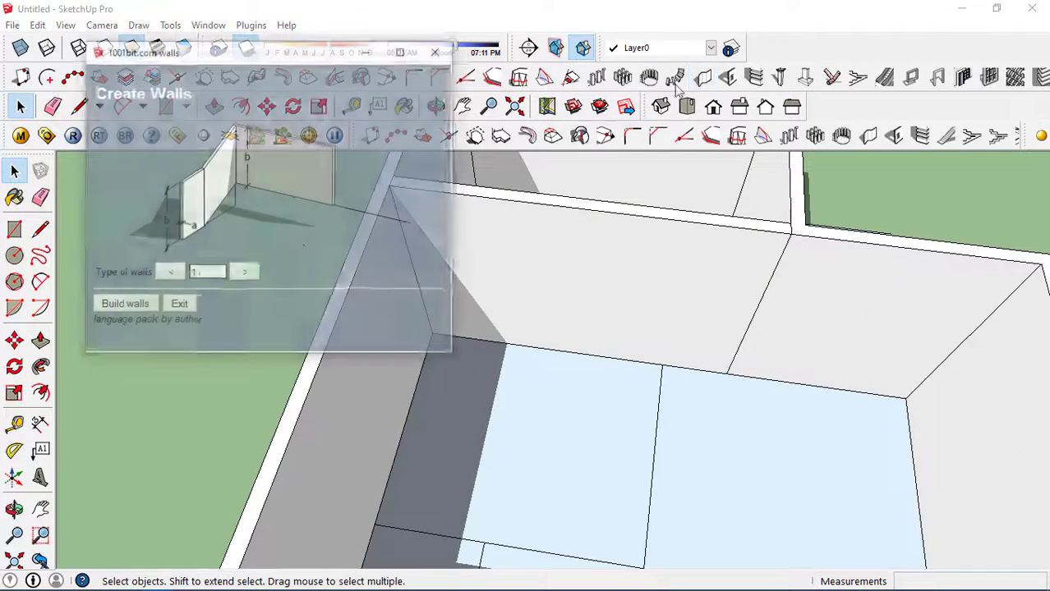
click(123, 305)
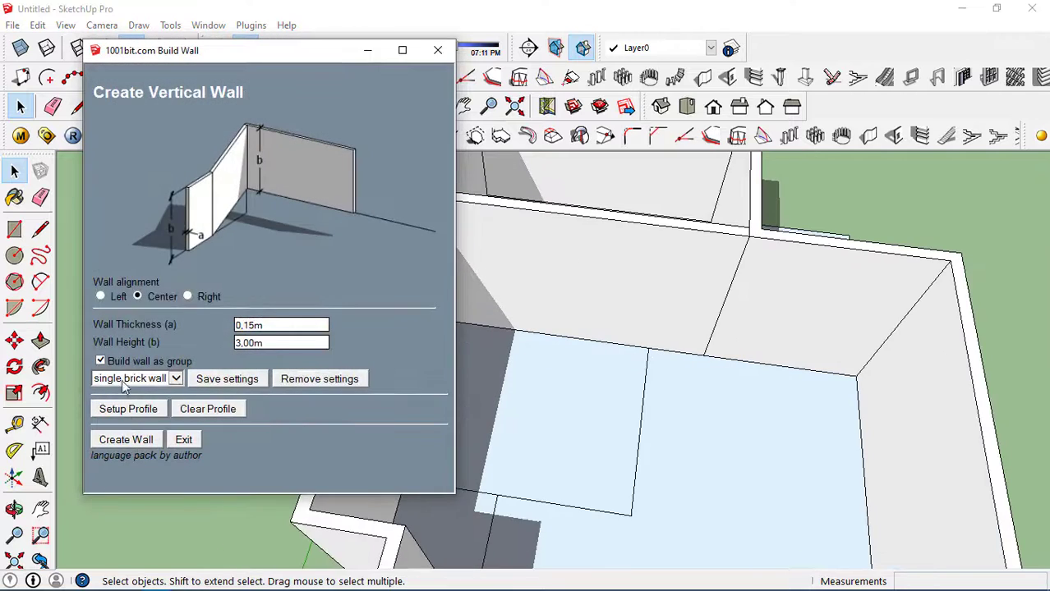
click(127, 443)
mouse_move(628, 332)
middle_down()
mouse_move(623, 312)
mouse_move(598, 363)
mouse_move(612, 376)
mouse_move(623, 344)
middle_up()
scroll(626, 340, up, 2)
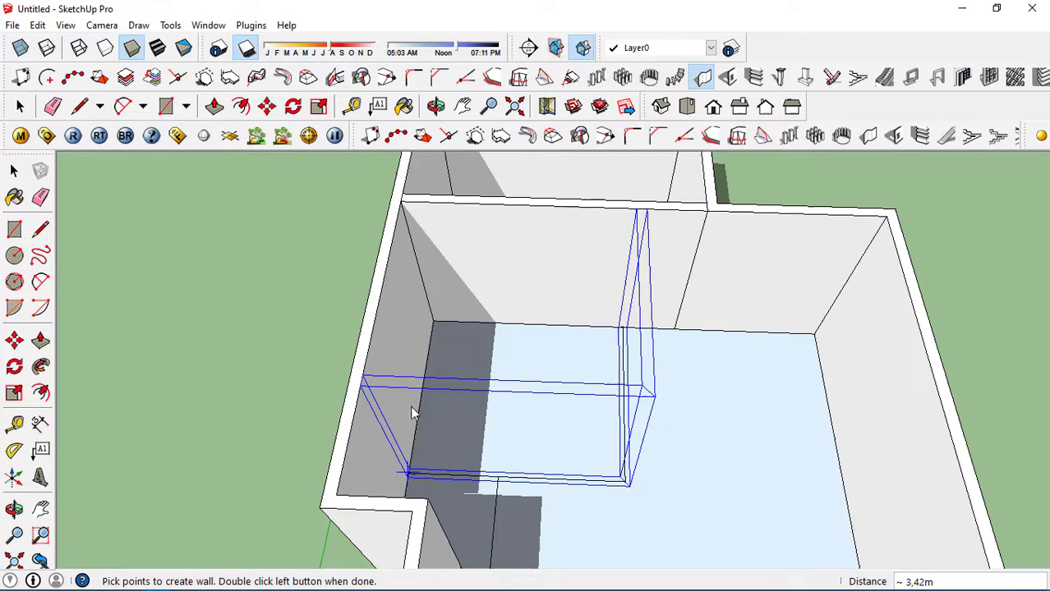
middle_drag(413, 413, 412, 441)
scroll(358, 393, up, 3)
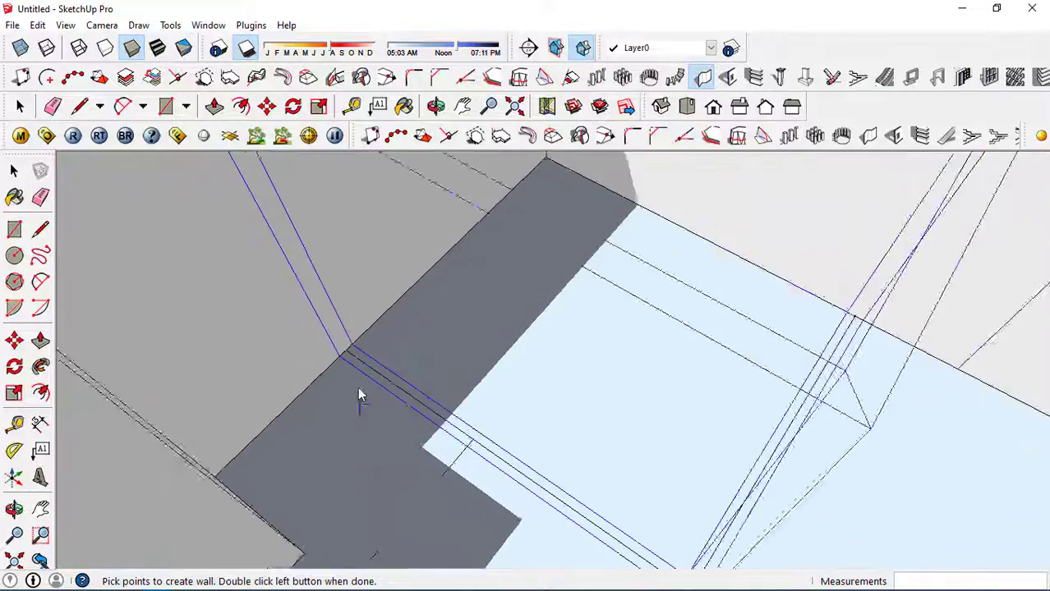
scroll(398, 410, down, 2)
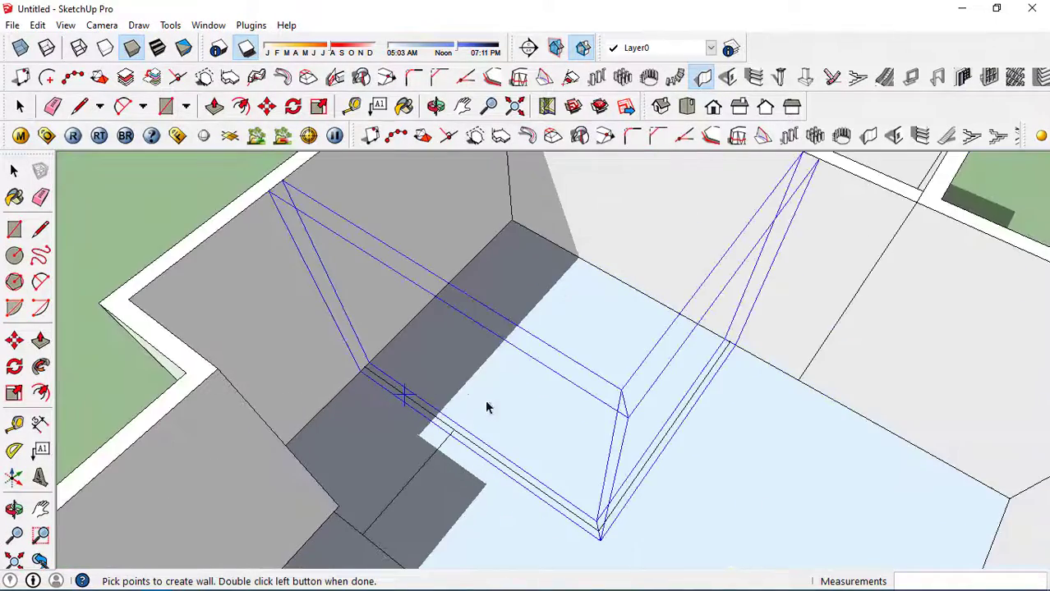
double_click(487, 408)
- Build a short partition, 0,15m thick and 3,00m high, along the small room's line from the L-shaped partition to the exterior wall's inward corner
middle_drag(504, 418, 291, 467)
scroll(542, 470, up, 2)
scroll(409, 449, up, 2)
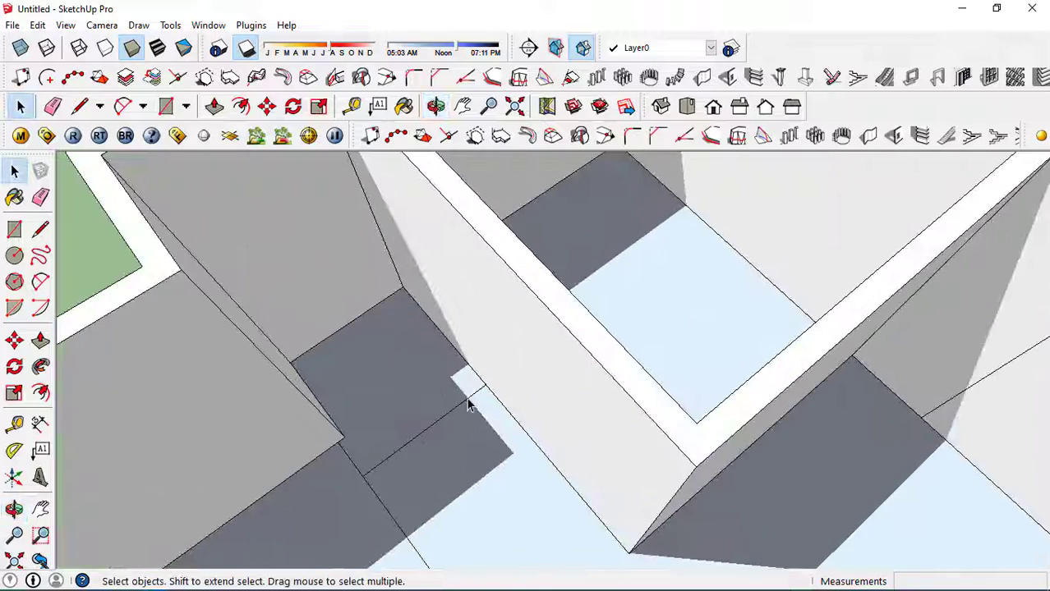
scroll(492, 398, down, 2)
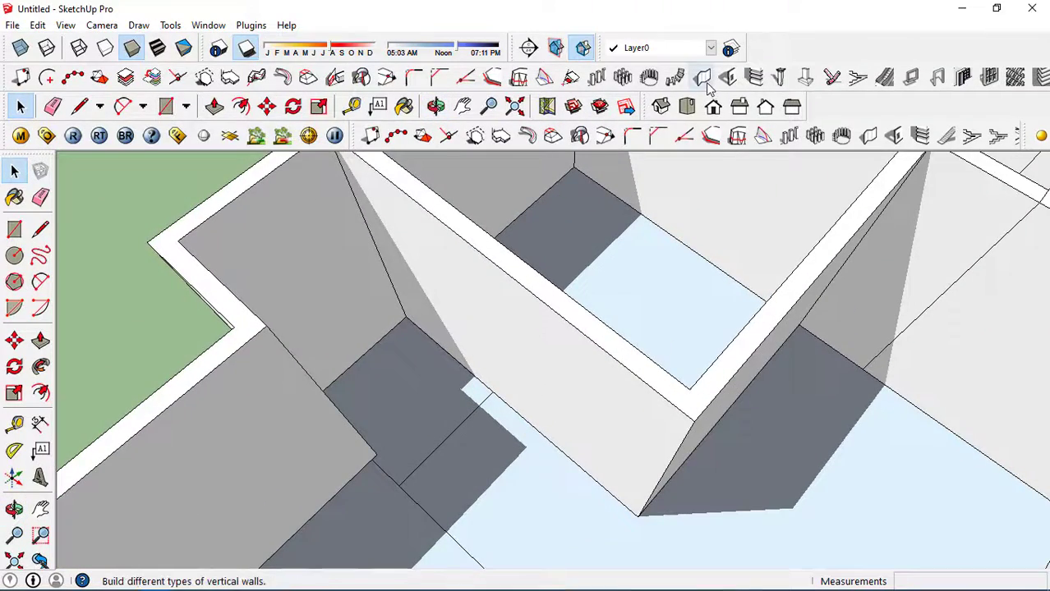
click(703, 79)
click(136, 309)
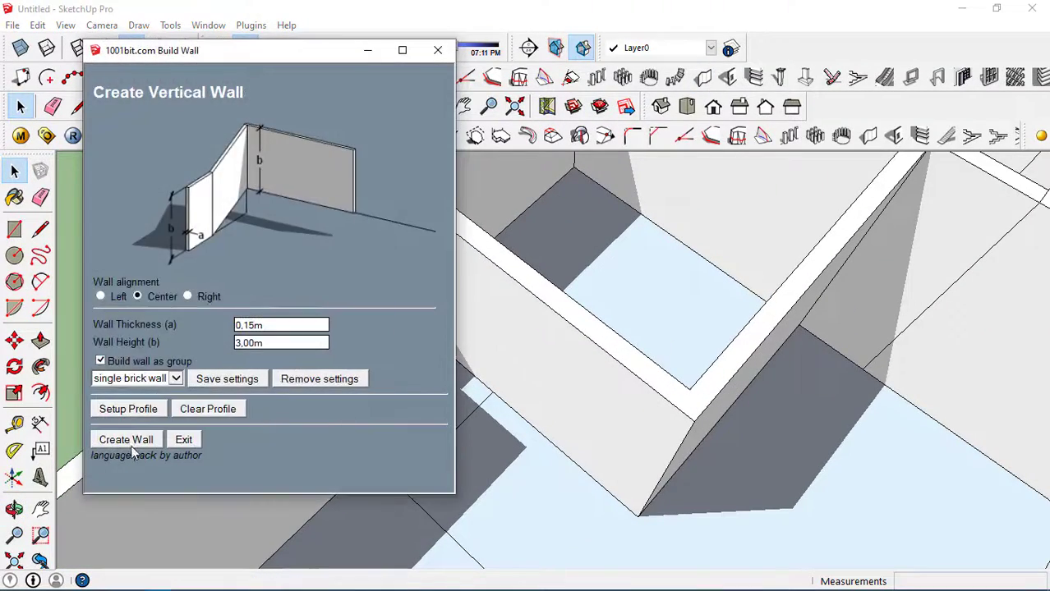
click(130, 437)
scroll(484, 402, up, 2)
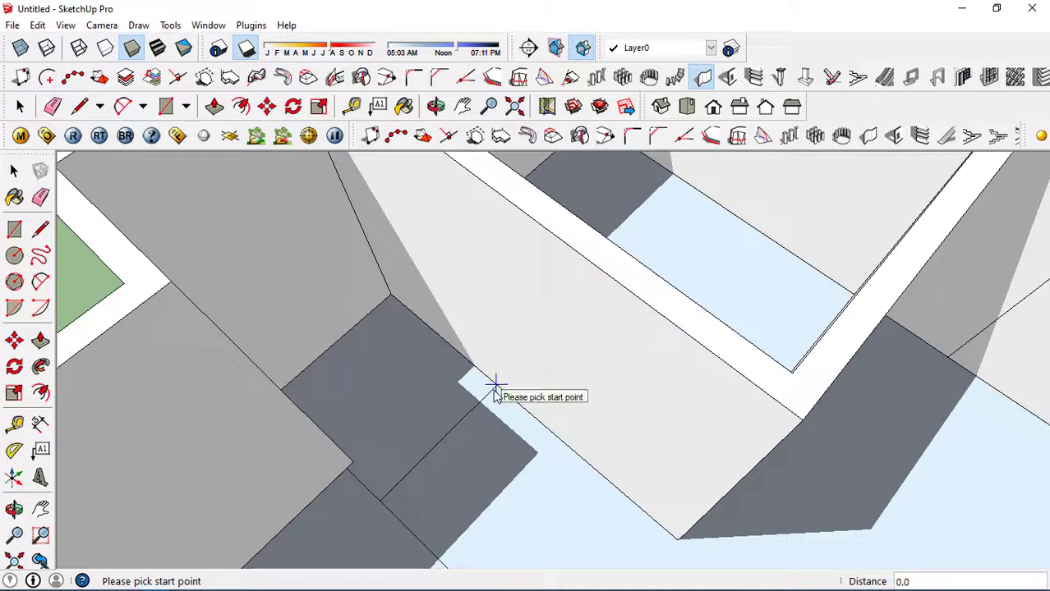
scroll(345, 481, up, 2)
double_click(347, 477)
scroll(527, 408, down, 6)
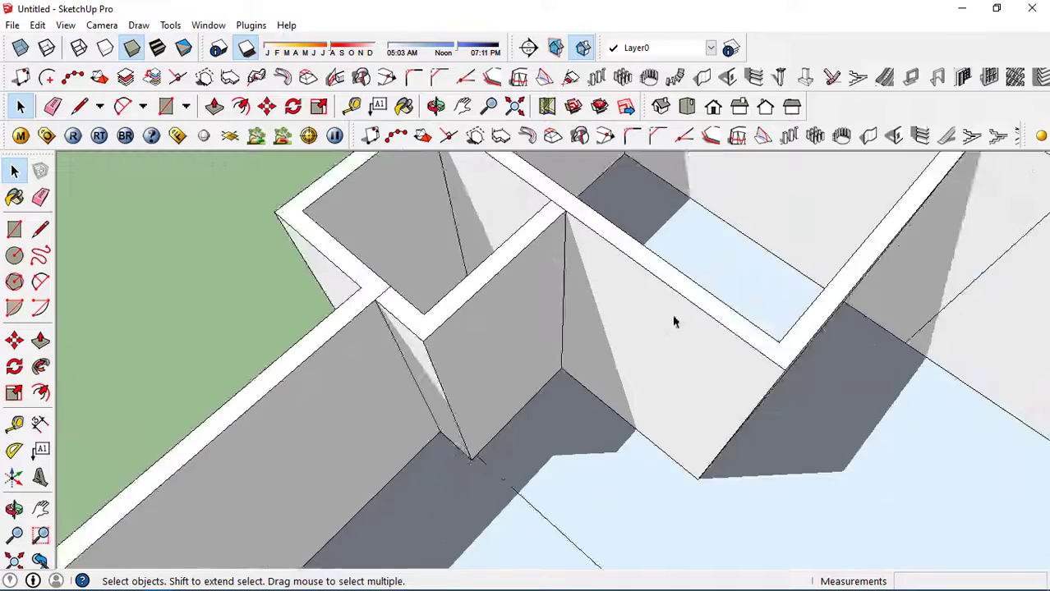
- Start a centred vertical wall, 3,00m high with the single brick wall preset, where the last room's outline meets the short partition
middle_drag(621, 369, 436, 370)
scroll(599, 393, up, 2)
scroll(461, 319, down, 3)
scroll(461, 319, down, 3)
middle_drag(461, 319, 460, 393)
middle_drag(864, 399, 544, 469)
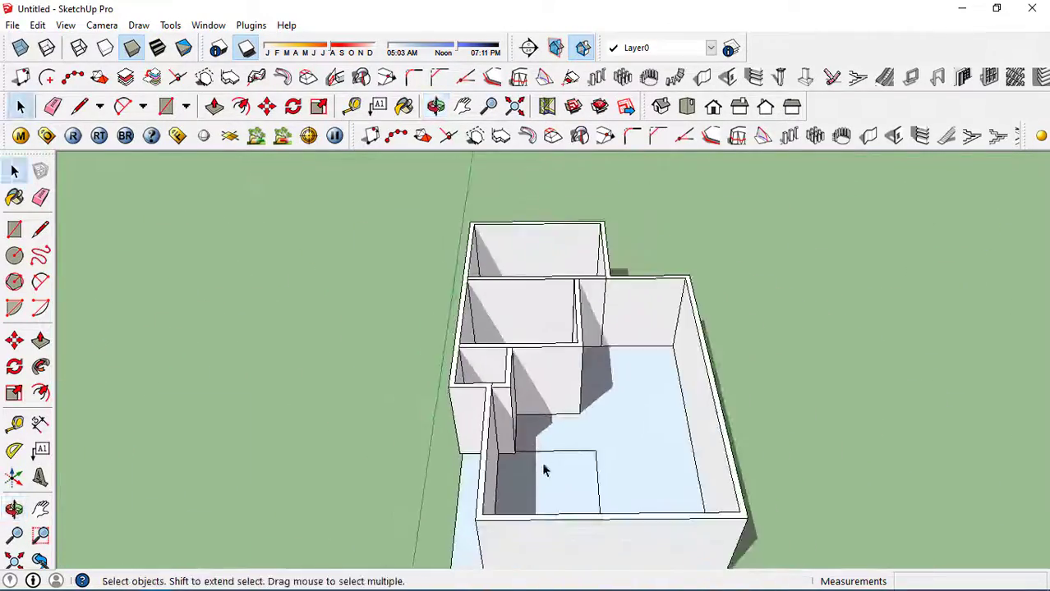
click(717, 77)
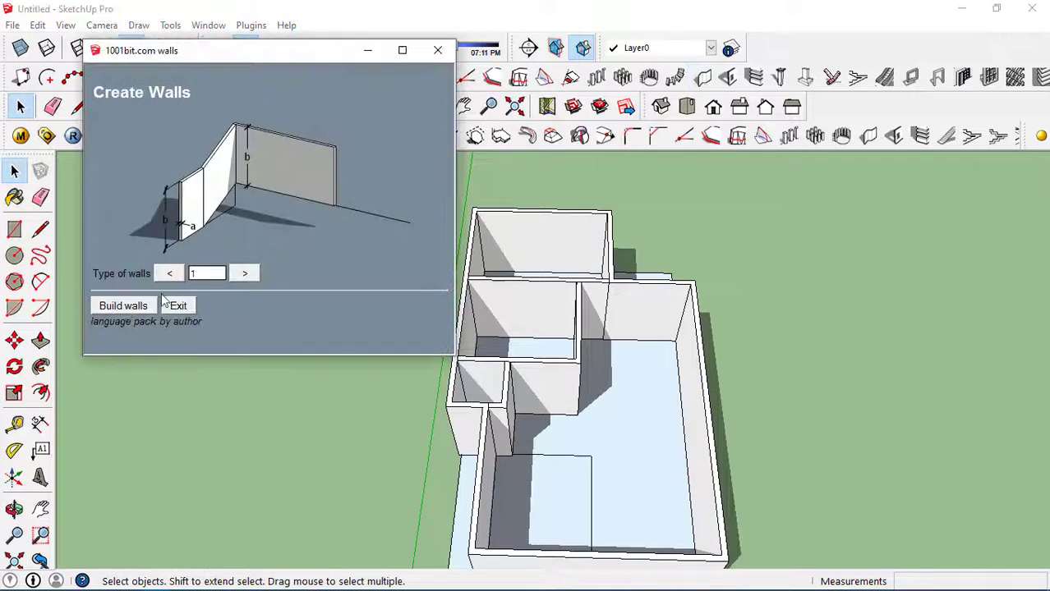
click(127, 316)
click(113, 441)
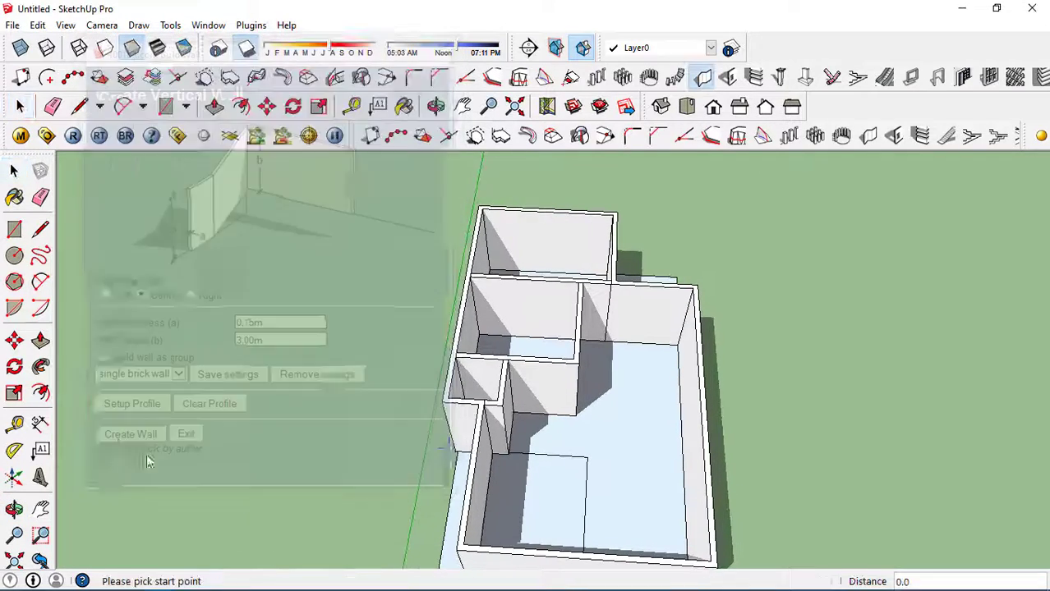
middle_drag(531, 479, 522, 429)
scroll(422, 404, up, 10)
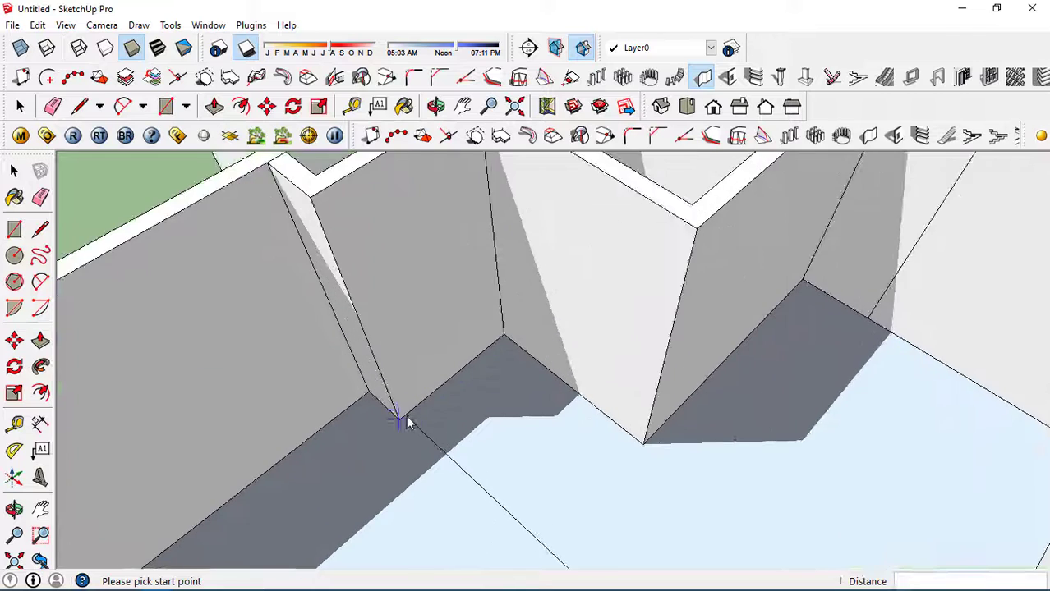
scroll(403, 412, up, 4)
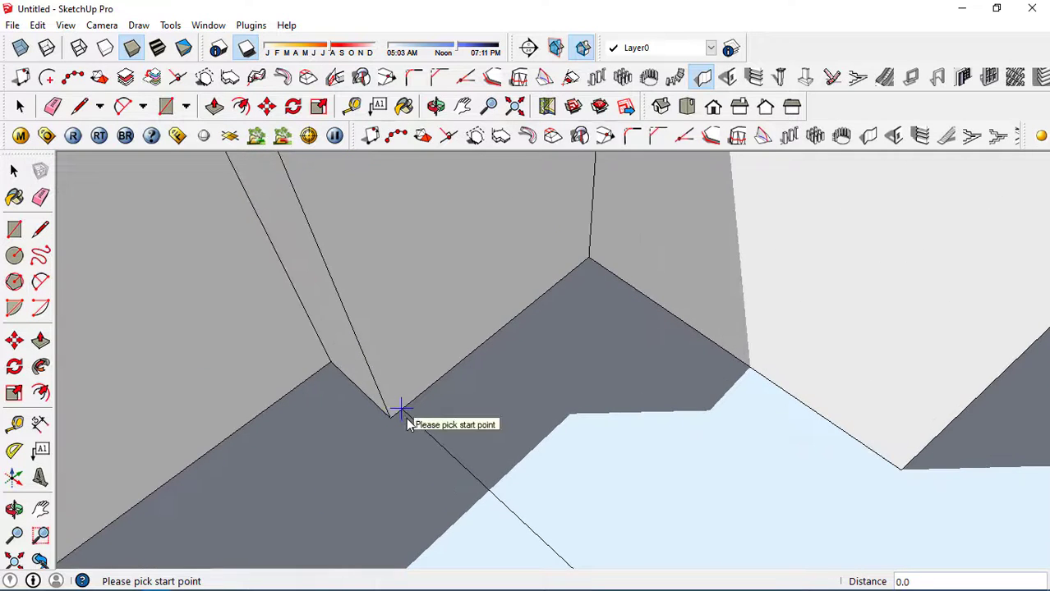
click(401, 410)
- Run the wall about 2,52m along the last room's outline, turn it at the corner, and finish it at the short exterior wall
scroll(509, 386, down, 8)
scroll(512, 396, down, 5)
scroll(616, 521, up, 5)
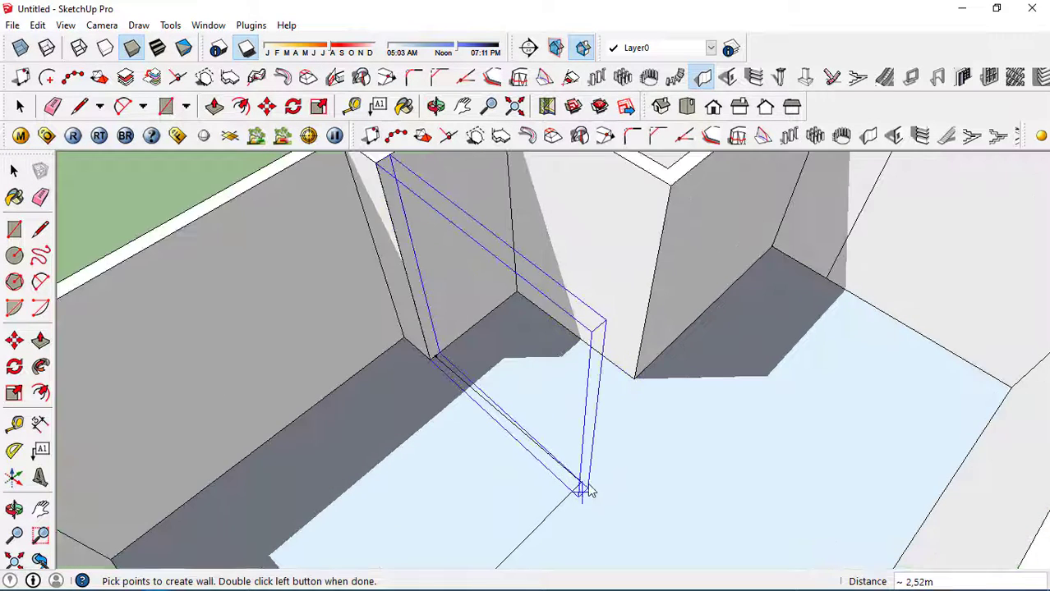
scroll(583, 483, down, 5)
middle_drag(580, 480, 344, 475)
scroll(324, 474, up, 5)
scroll(319, 466, up, 2)
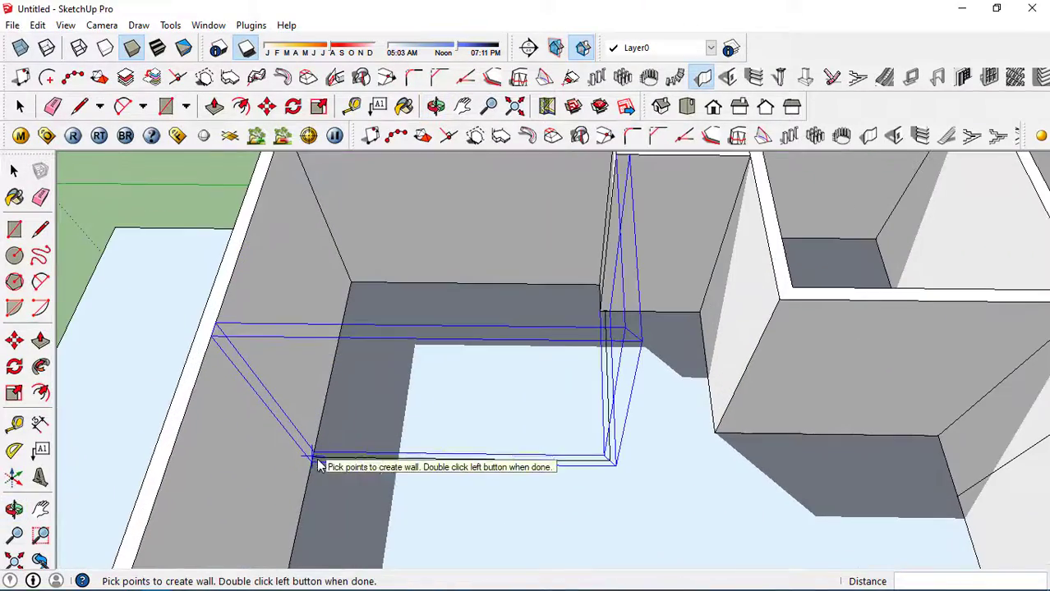
double_click(316, 456)
- Examine the finished exterior walls and room partitions from several sides of the house
scroll(600, 395, down, 4)
middle_drag(602, 396, 502, 453)
scroll(759, 386, down, 2)
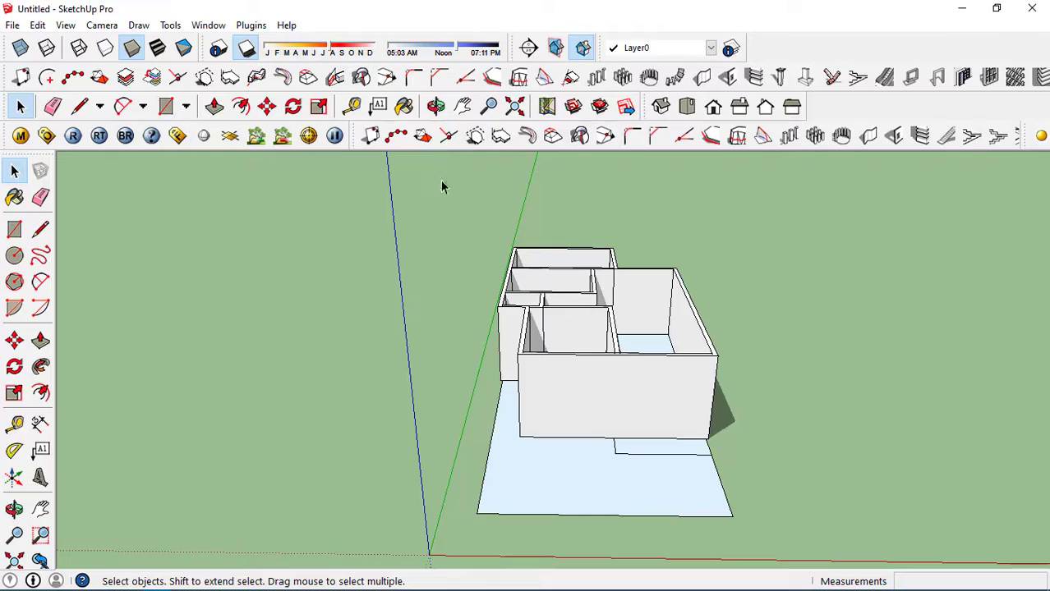
middle_drag(619, 346, 476, 309)
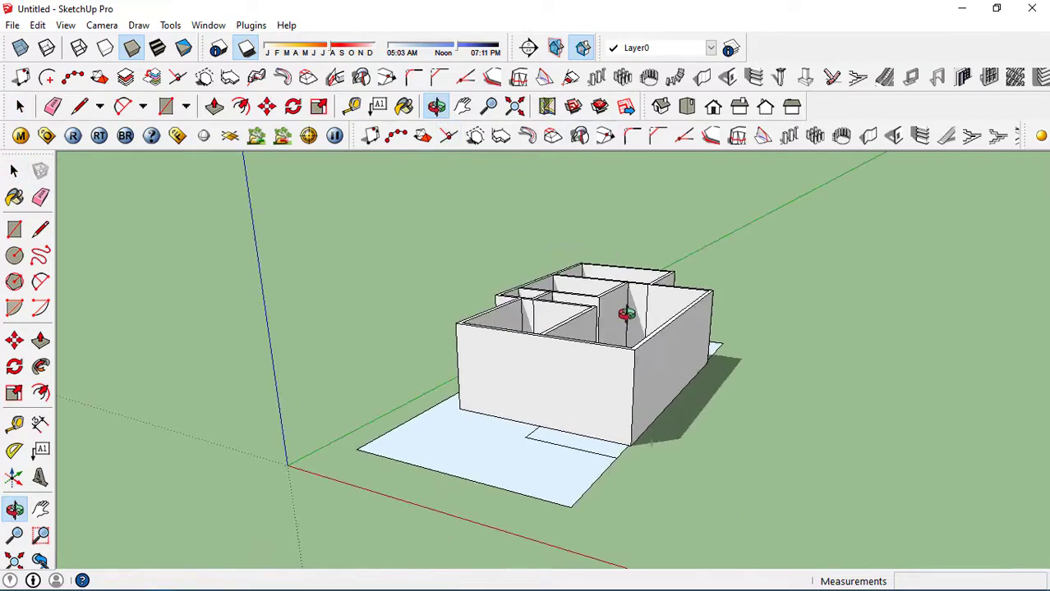
scroll(626, 312, up, 3)
middle_drag(626, 312, 435, 353)
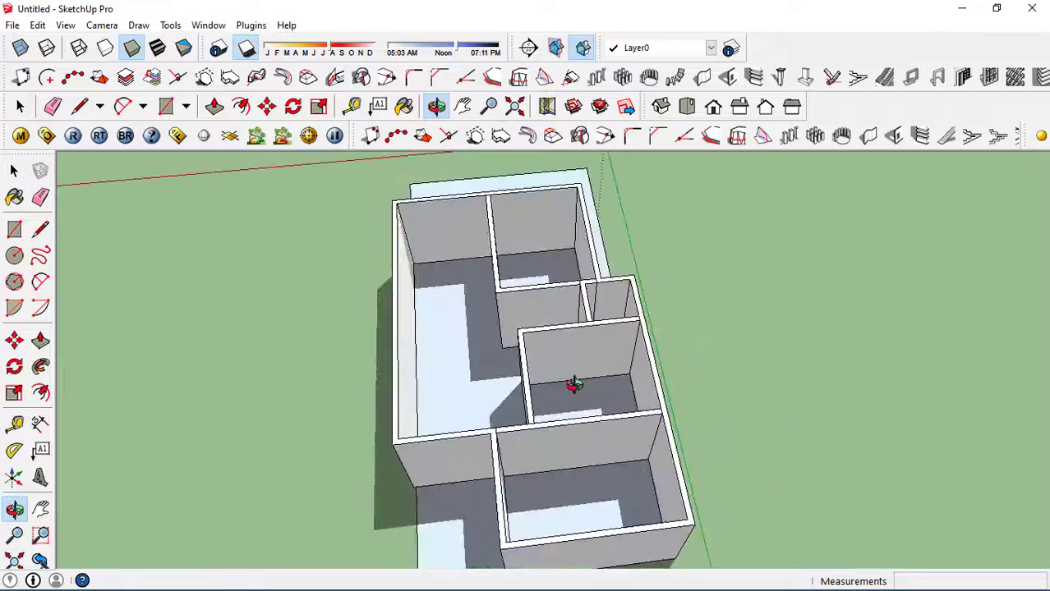
middle_drag(574, 386, 460, 378)
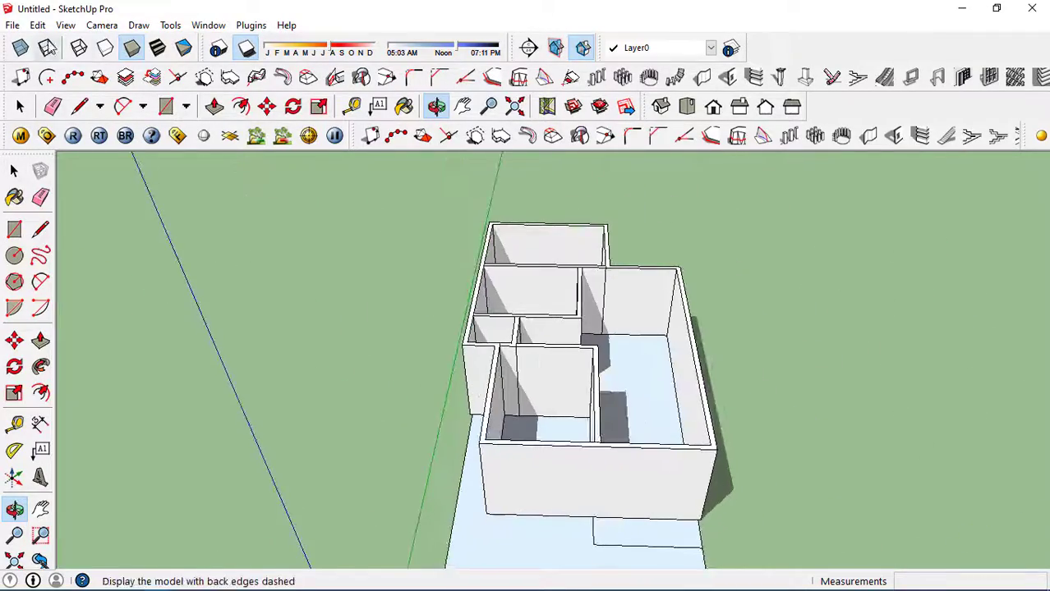
- Unhide all hidden objects to bring back the floor plan's dimensions around the house
click(39, 28)
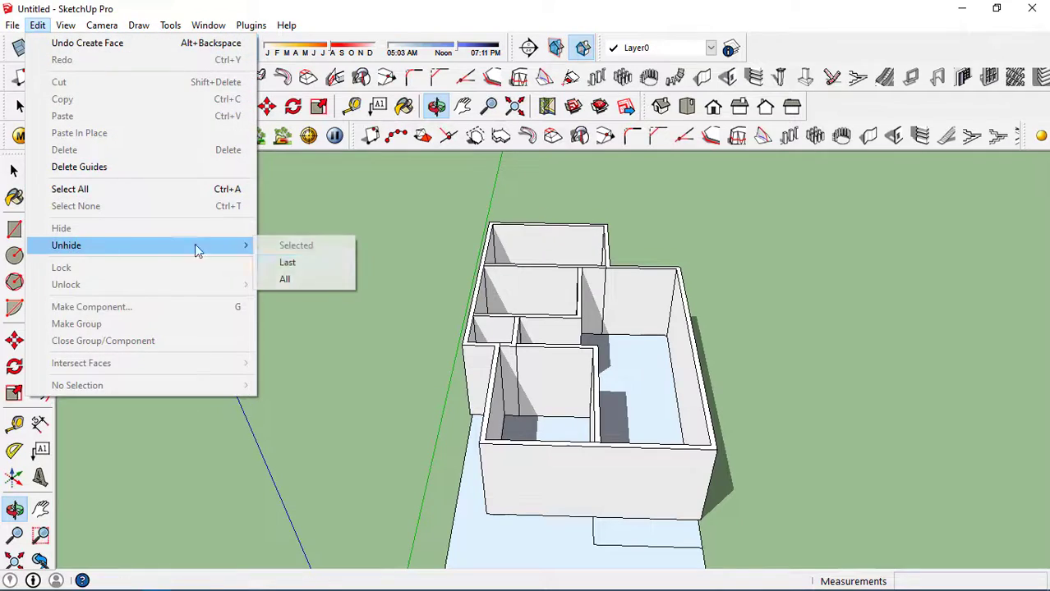
click(308, 274)
drag(468, 305, 433, 388)
drag(772, 346, 552, 414)
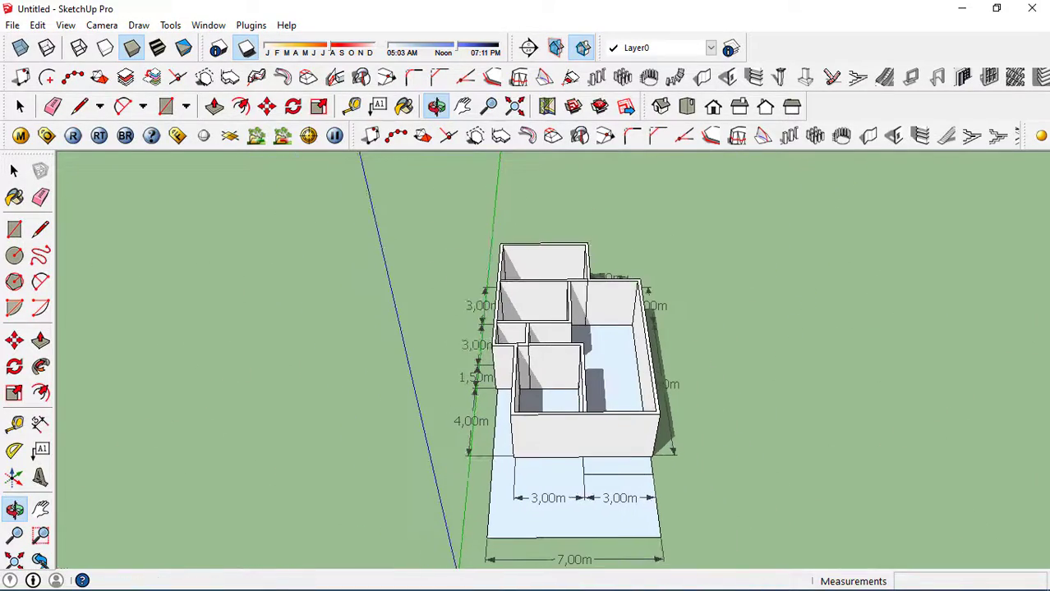
click(174, 580)
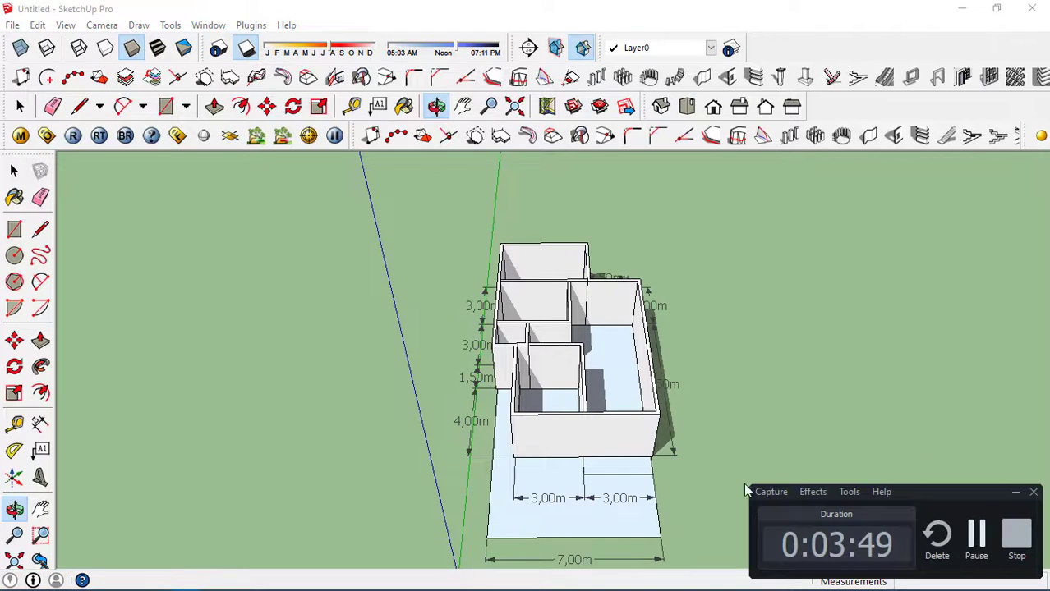
click(1016, 492)
mouse_move(668, 424)
mouse_down()
mouse_move(582, 368)
mouse_move(585, 285)
mouse_up()
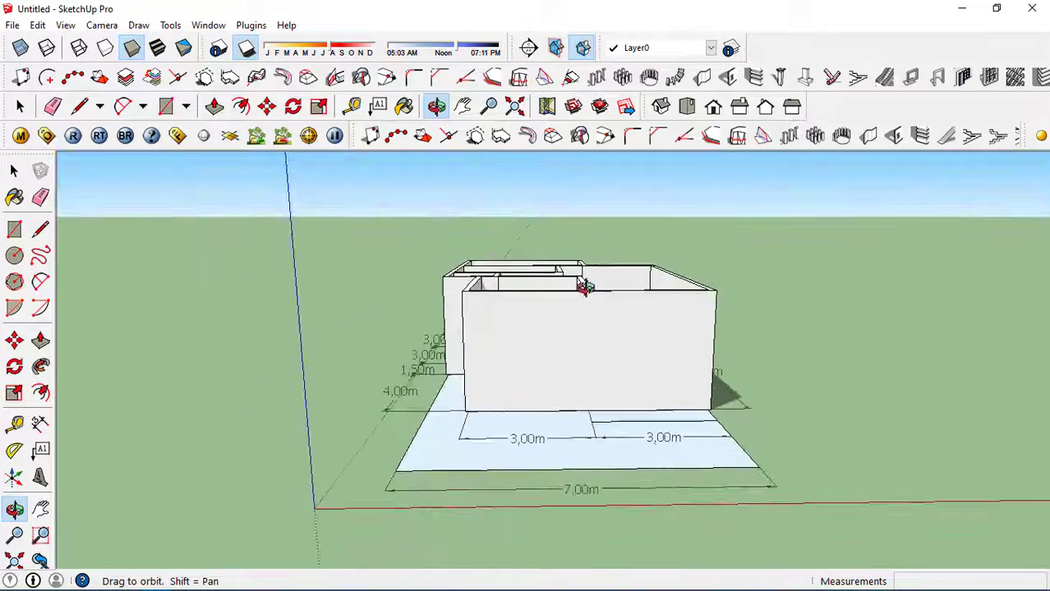
mouse_move(697, 358)
mouse_down()
mouse_move(555, 357)
mouse_move(429, 374)
mouse_move(473, 394)
mouse_move(430, 410)
mouse_move(431, 382)
mouse_move(469, 404)
mouse_move(580, 398)
mouse_move(542, 354)
mouse_move(623, 385)
mouse_move(558, 381)
mouse_up()
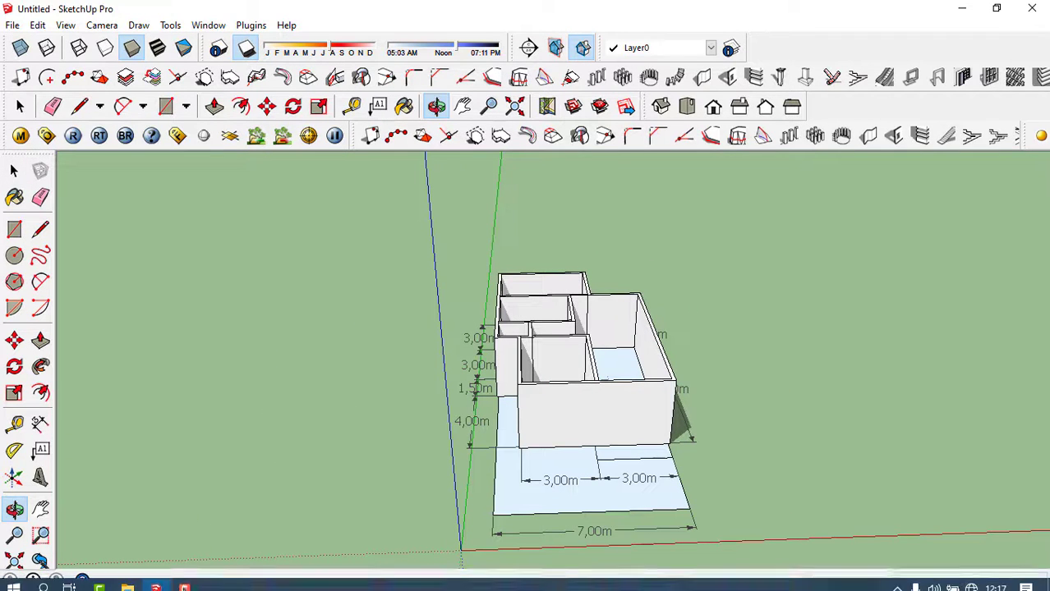
click(185, 581)
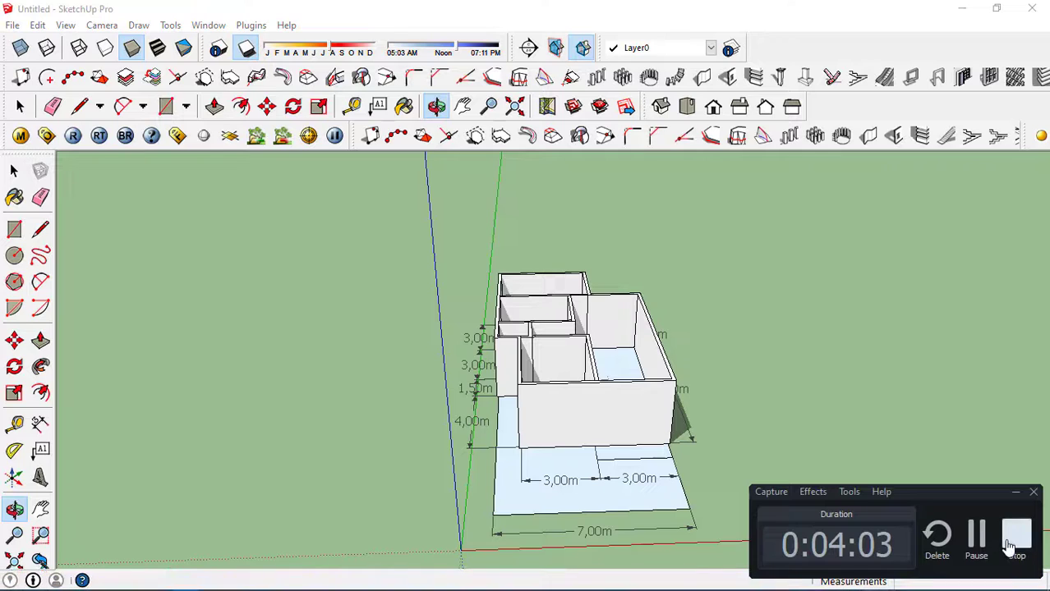